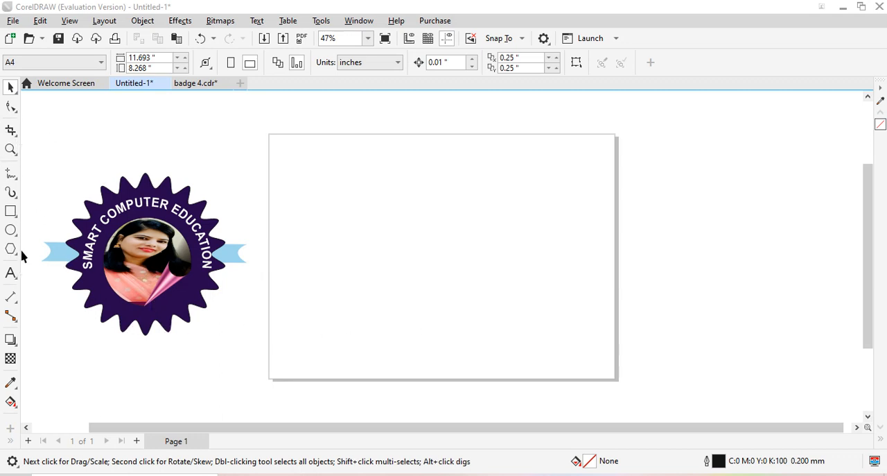
Draw an ellipse about 5.57 by 6.1 inches and move it to the middle of the page
left_click(10, 229)
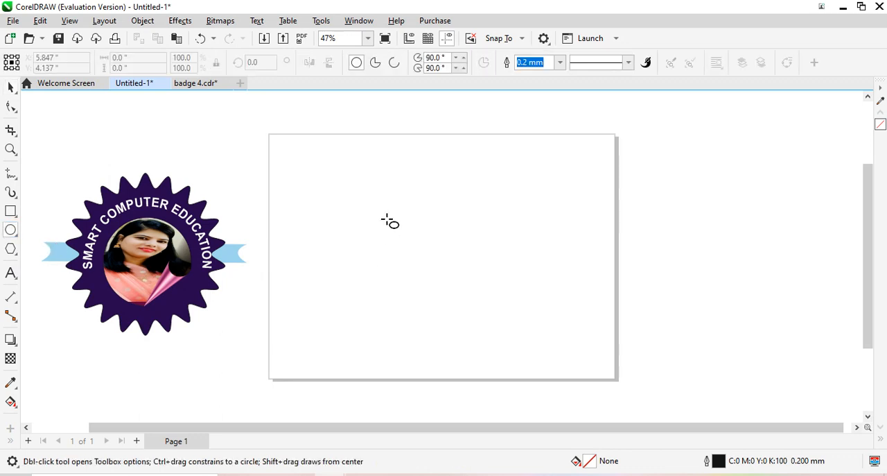
mouse_move(361, 199)
left_mouse_down()
mouse_move(391, 266)
mouse_move(453, 301)
mouse_move(442, 289)
left_mouse_up()
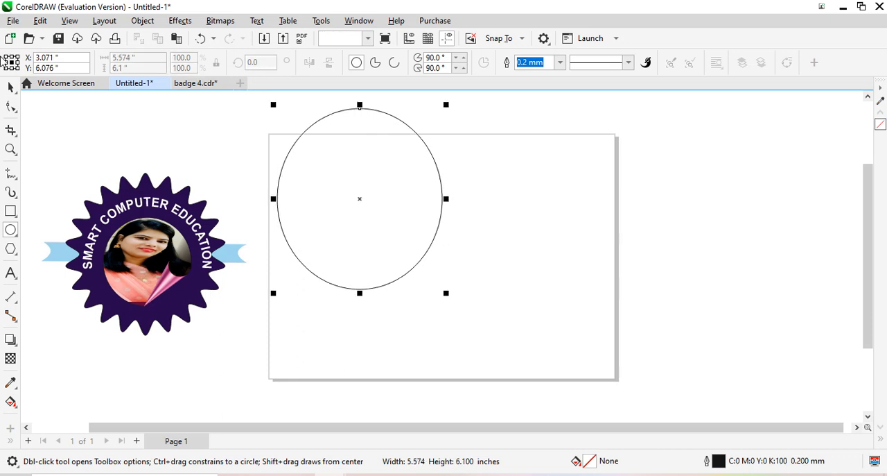
left_click_drag(359, 109, 441, 159)
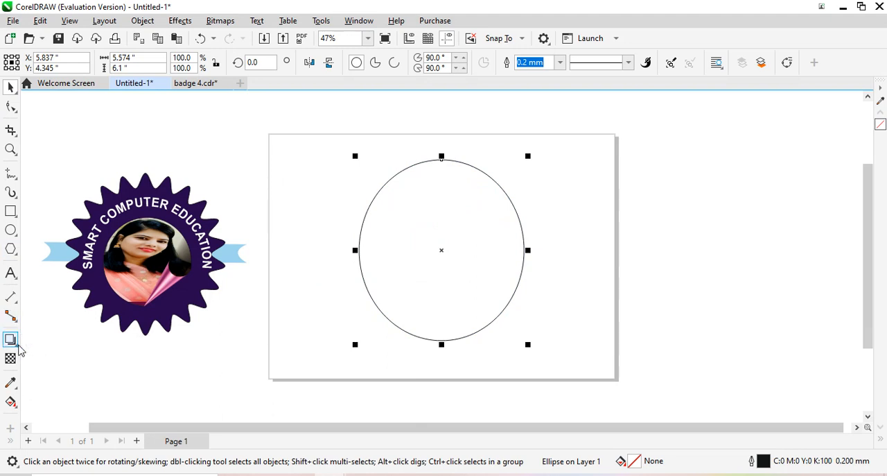
Distort the ellipse with a smooth Zipper distortion of amplitude 40 and frequency 15 to form a scalloped badge edge
left_click(18, 347)
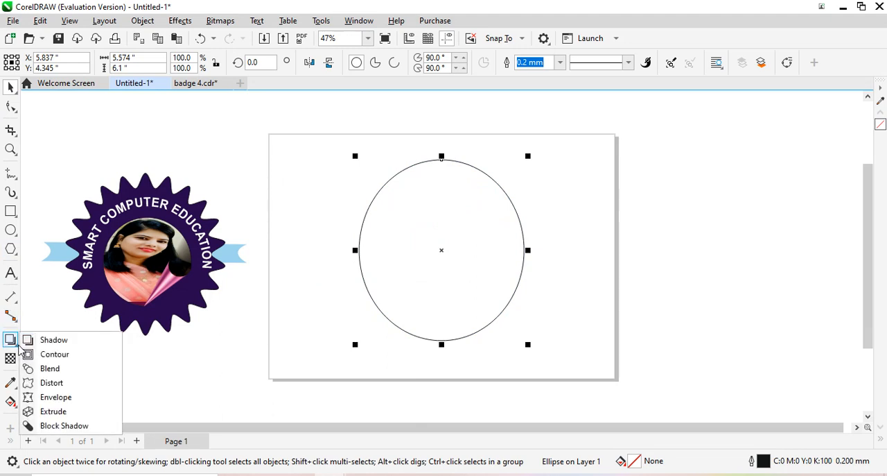
left_click(68, 383)
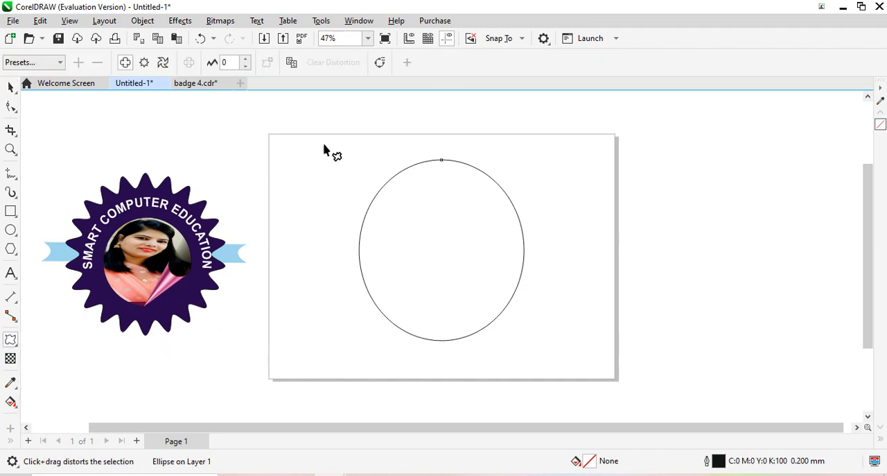
left_click(144, 63)
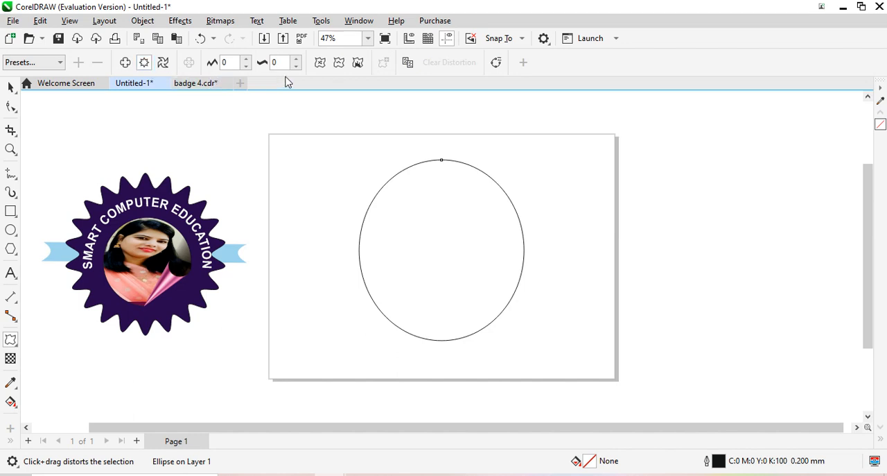
left_click(339, 63)
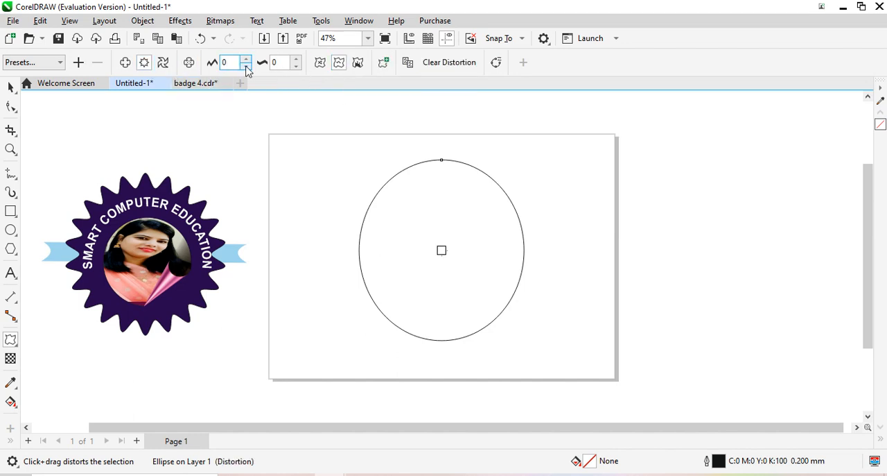
type("4")
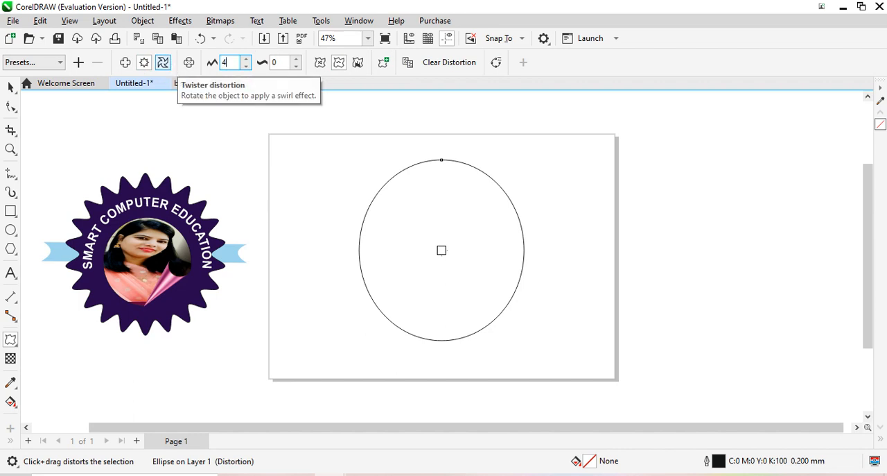
type("0")
left_click(280, 63)
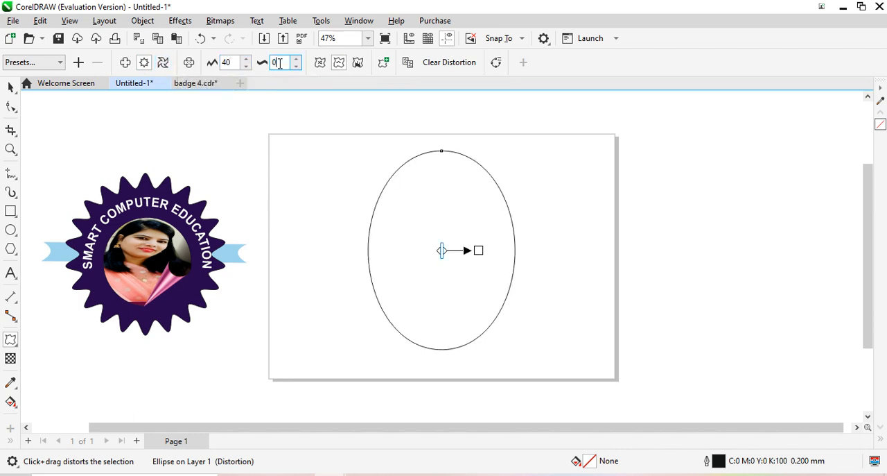
double_click(279, 63)
left_click(441, 219)
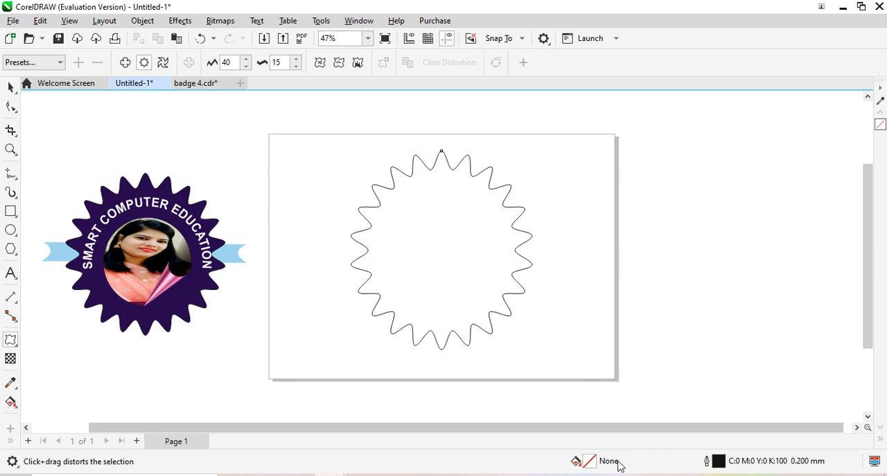
Set the default fill for graphic objects to dark navy #100138 and fill the scalloped badge shape with #0A0445
double_click(587, 461)
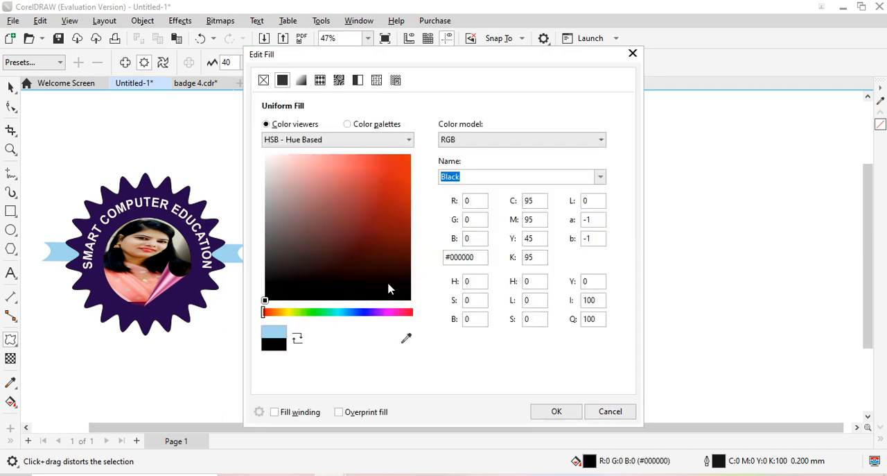
left_click(369, 312)
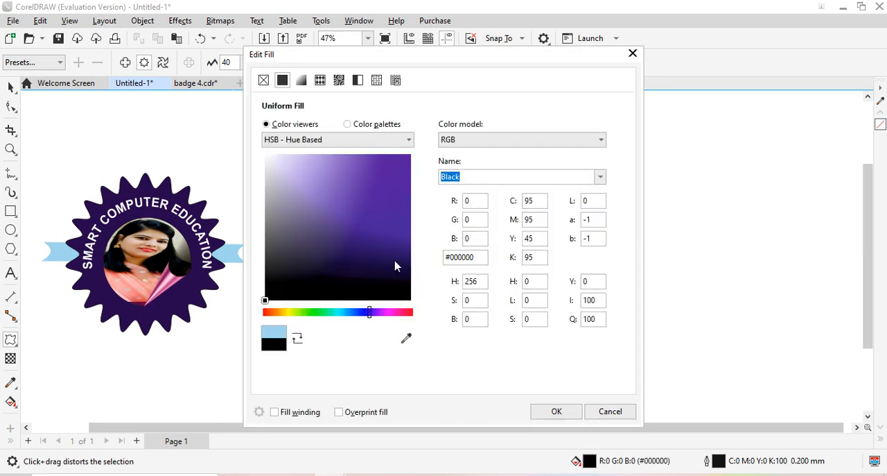
left_click_drag(402, 253, 402, 262)
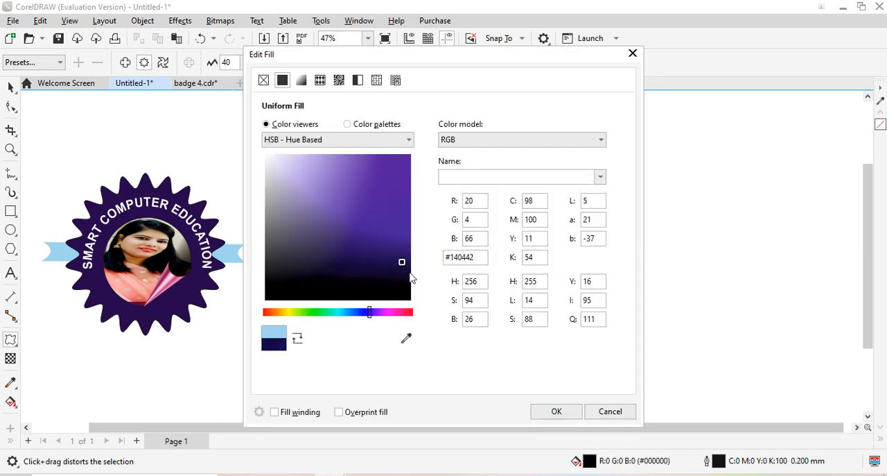
left_click(408, 268)
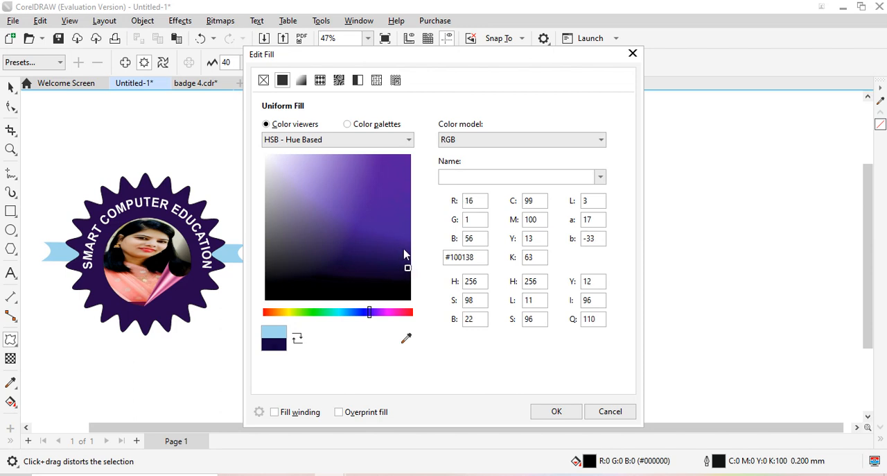
left_click(554, 416)
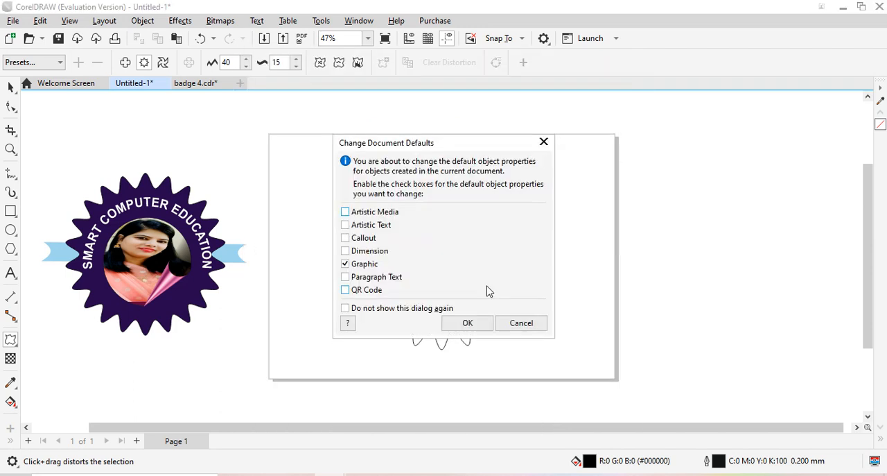
left_click(345, 211)
left_click(468, 324)
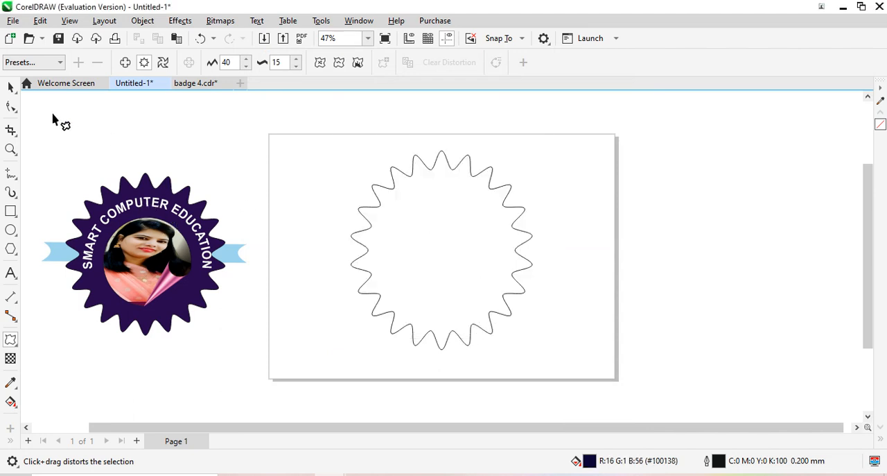
left_click(11, 86)
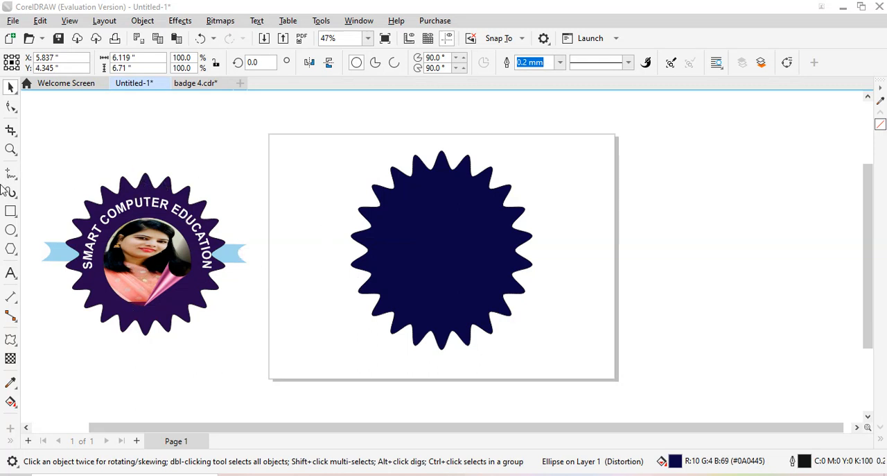
Draw a smaller ellipse about 3.73 by 4.04 inches and position it at the centre of the badge
left_click(10, 230)
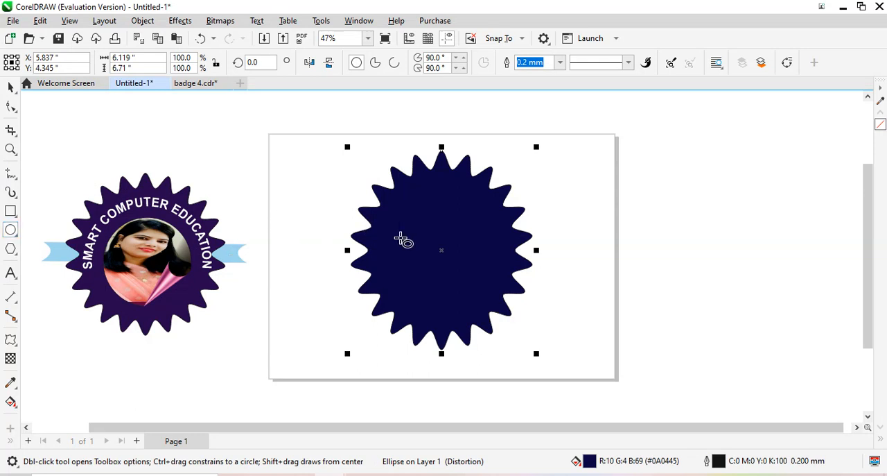
left_click_drag(409, 211, 468, 278)
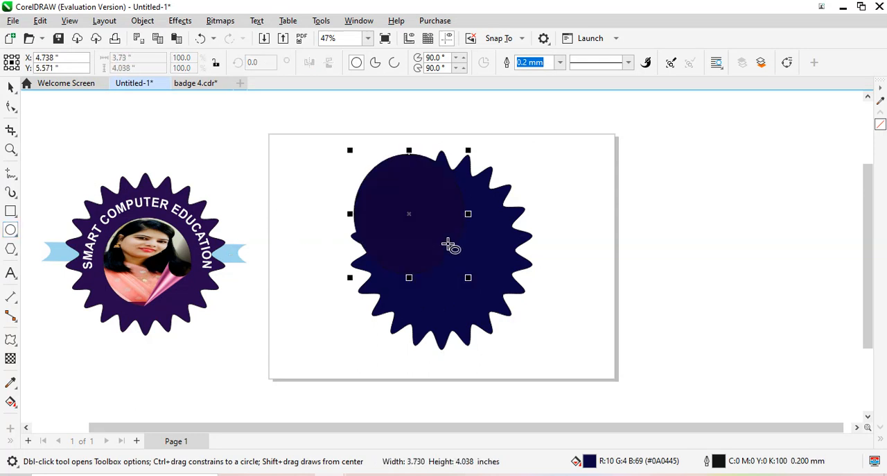
left_click_drag(413, 165, 454, 229)
left_click(461, 266)
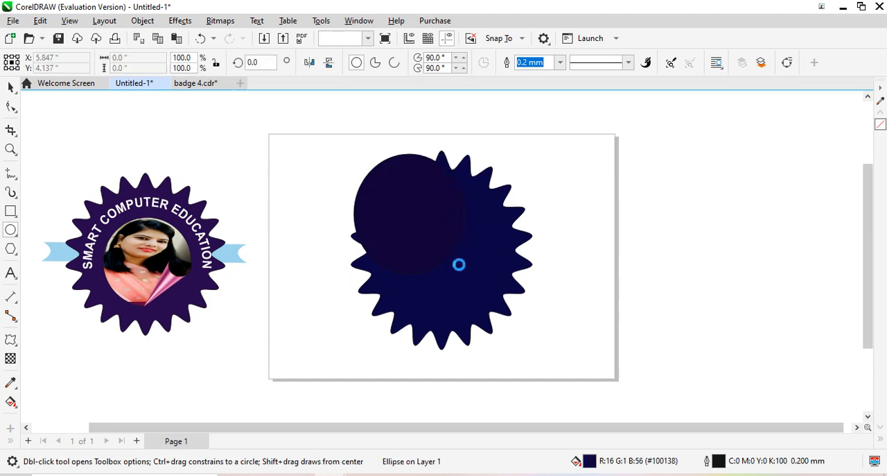
left_click(11, 86)
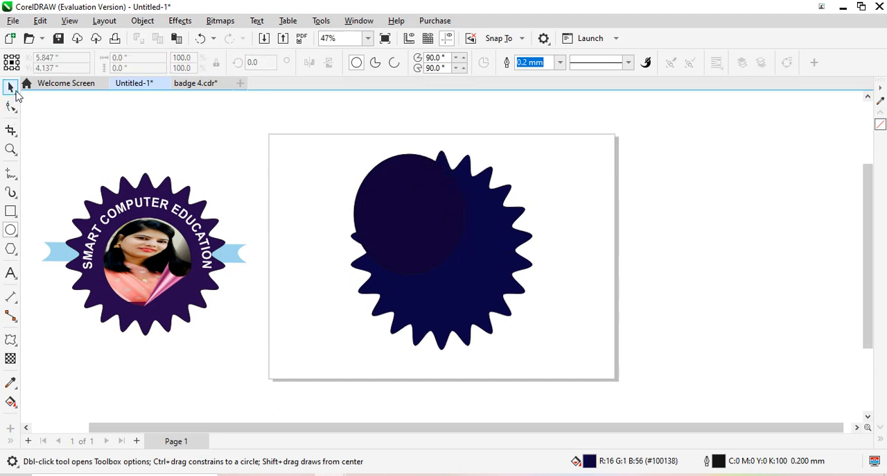
left_click(414, 206)
left_click_drag(404, 204, 441, 256)
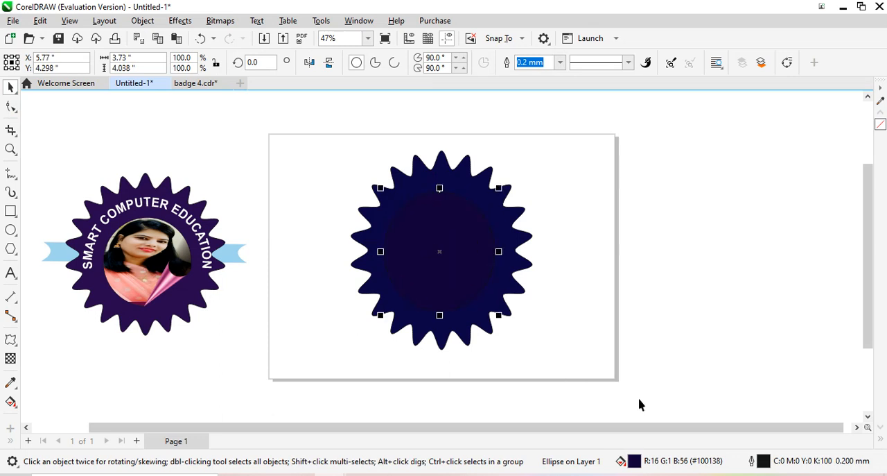
Set the inner ellipse's outline color to off-white, C3 M3 Y5 K0
double_click(766, 462)
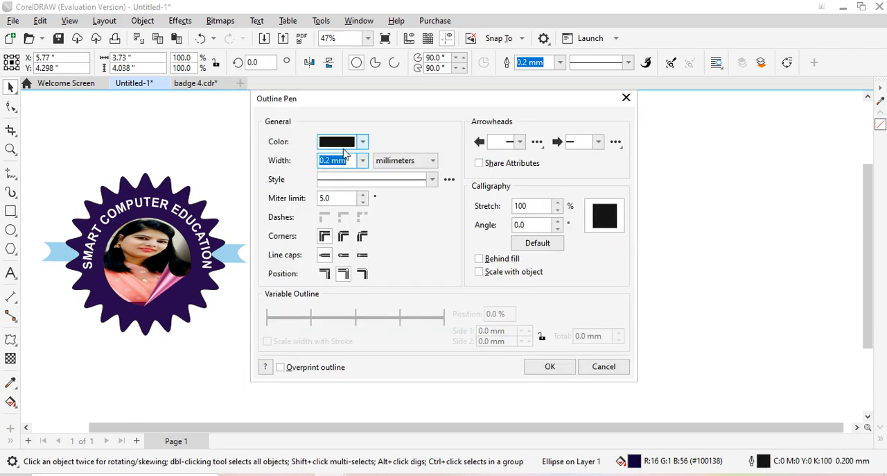
left_click(333, 143)
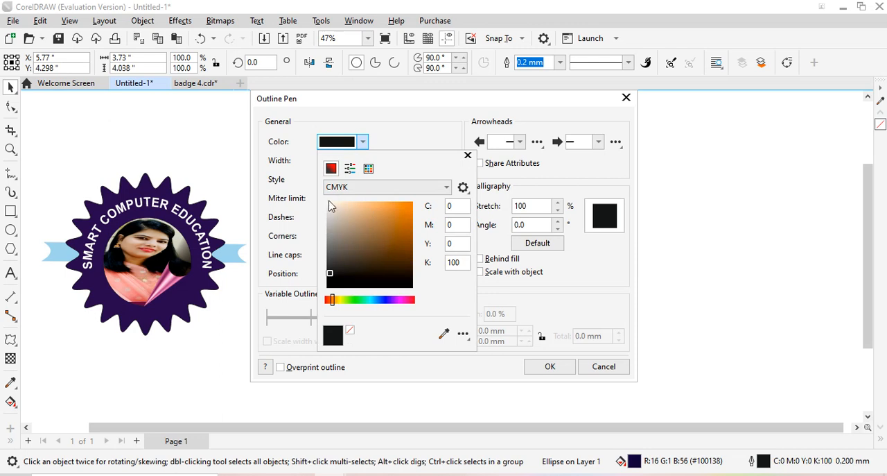
left_click(329, 204)
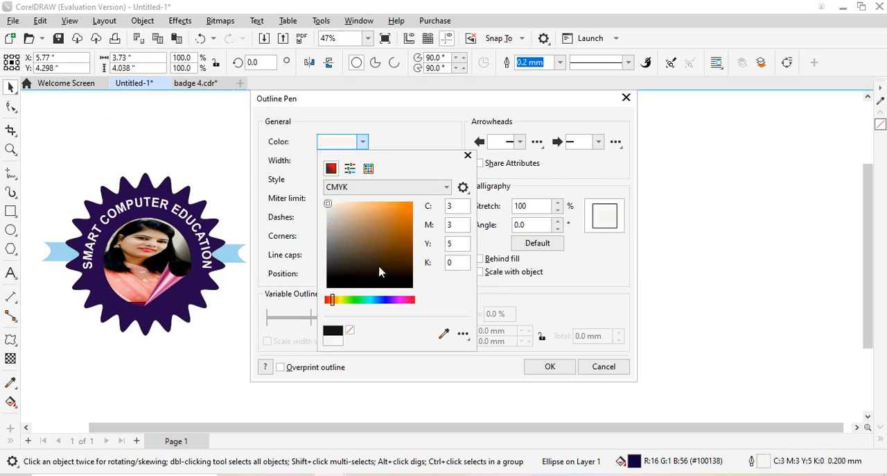
left_click(551, 368)
left_click(550, 367)
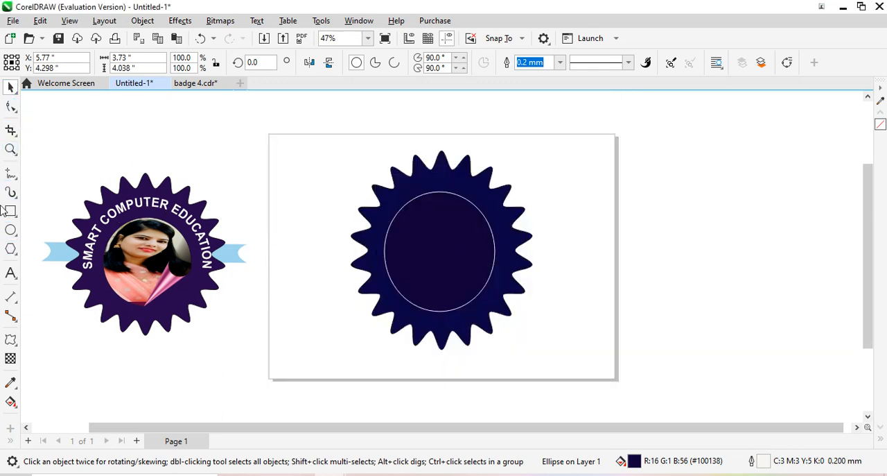
Start a Page Curl 3D effect on the inner ellipse and set its curl color to light gray #CCC8C8
left_click(11, 88)
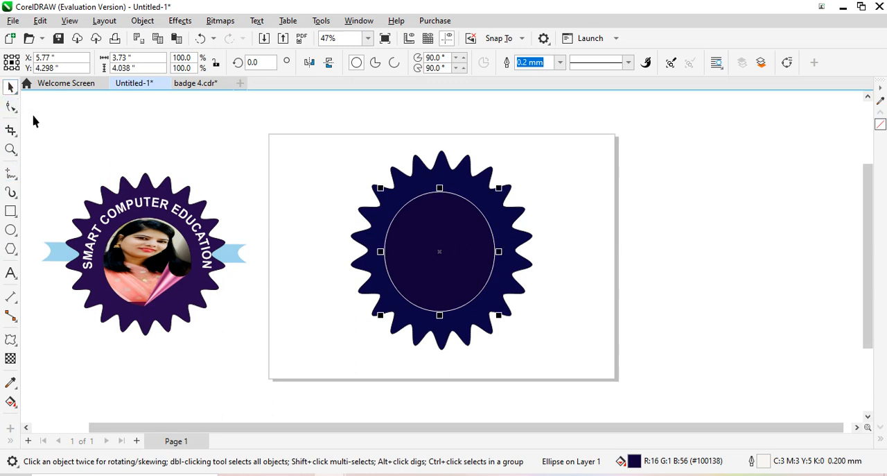
left_click(220, 23)
mouse_move(179, 21)
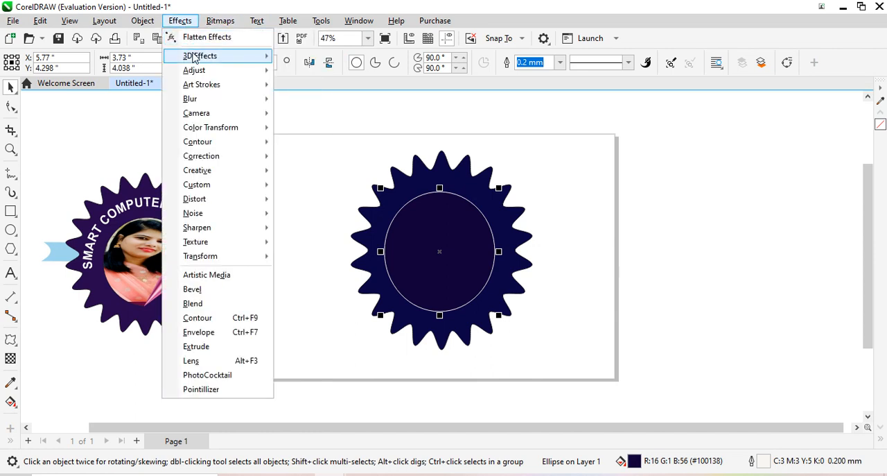
mouse_move(195, 58)
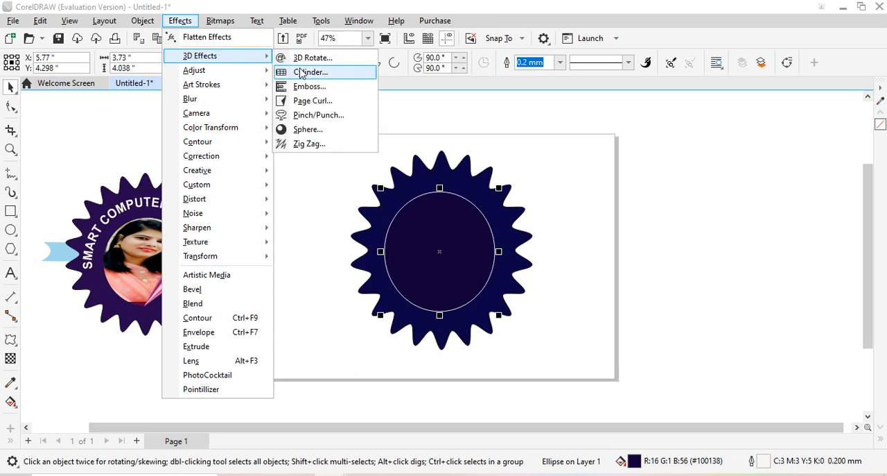
left_click(307, 102)
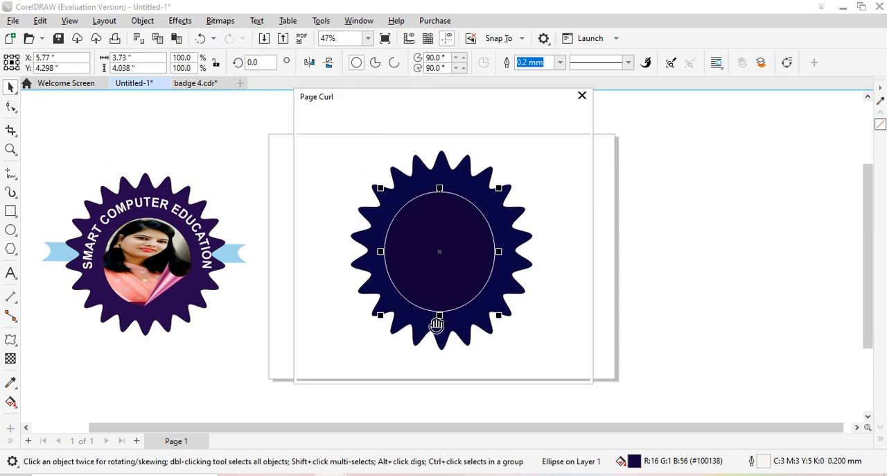
left_click_drag(447, 104, 724, 124)
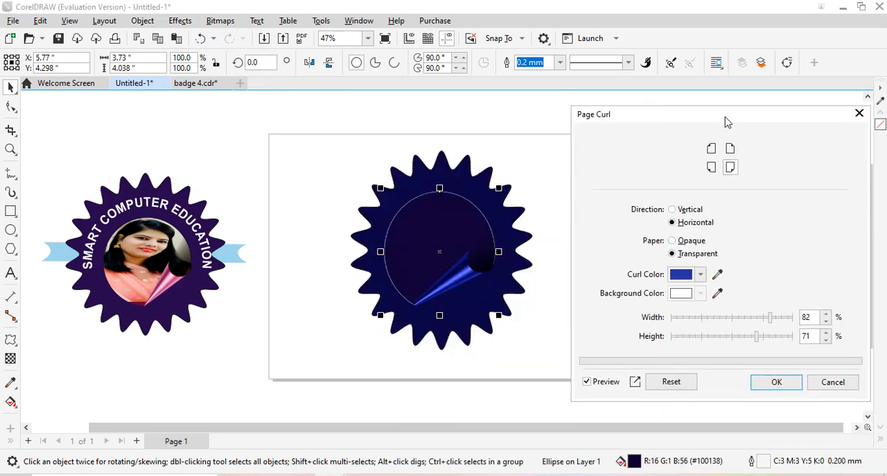
left_click(685, 275)
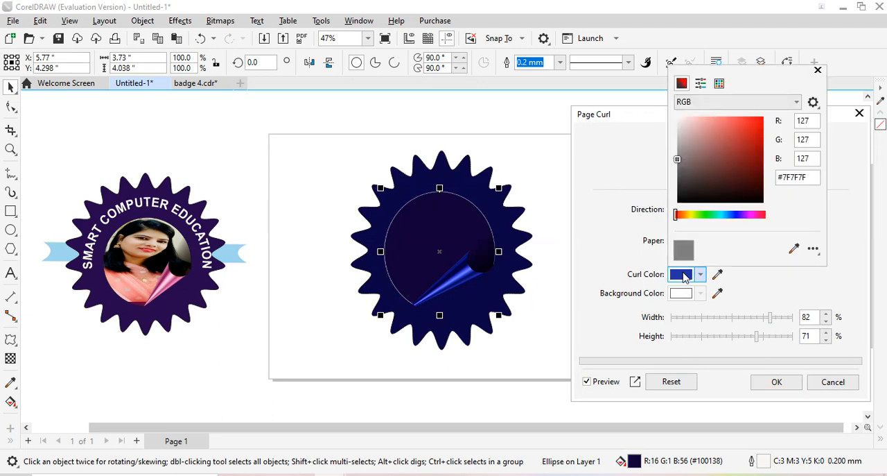
left_click(679, 134)
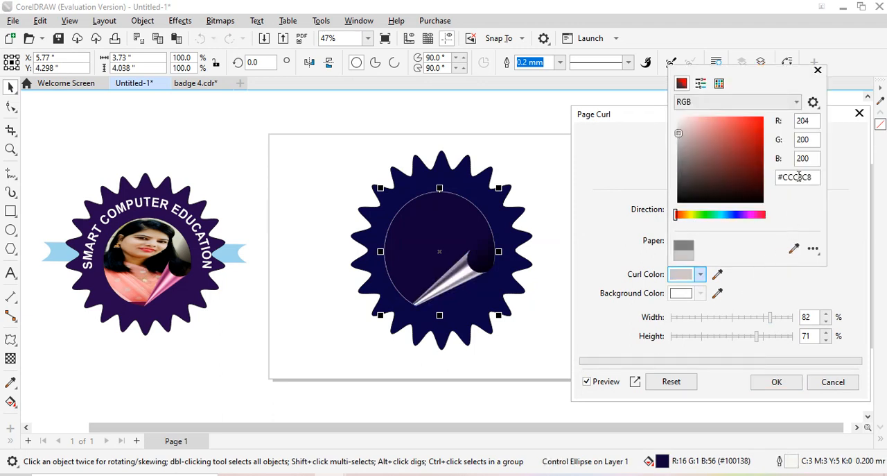
left_click(818, 70)
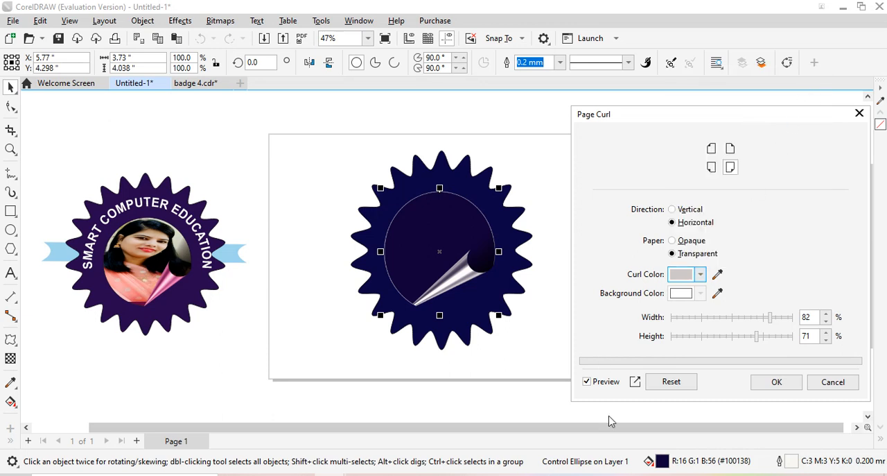
Set the page curl's paper to opaque with 56% width and 82% height, and apply the effect
left_click(673, 242)
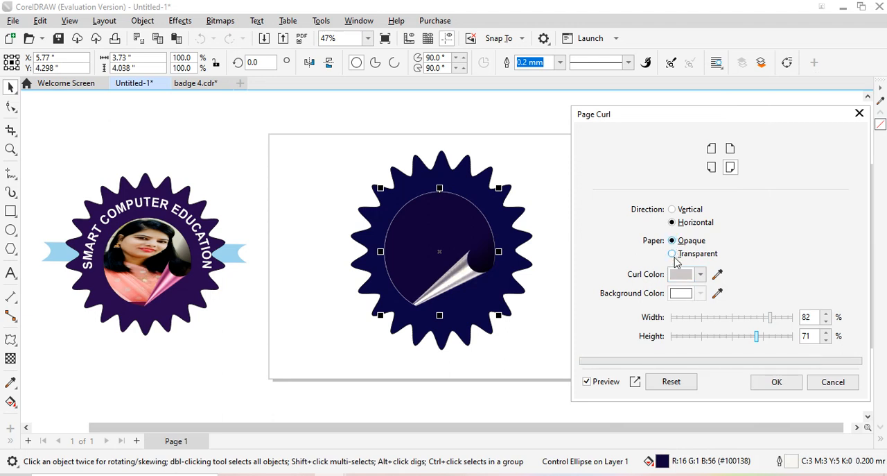
left_click(673, 209)
left_click(789, 318)
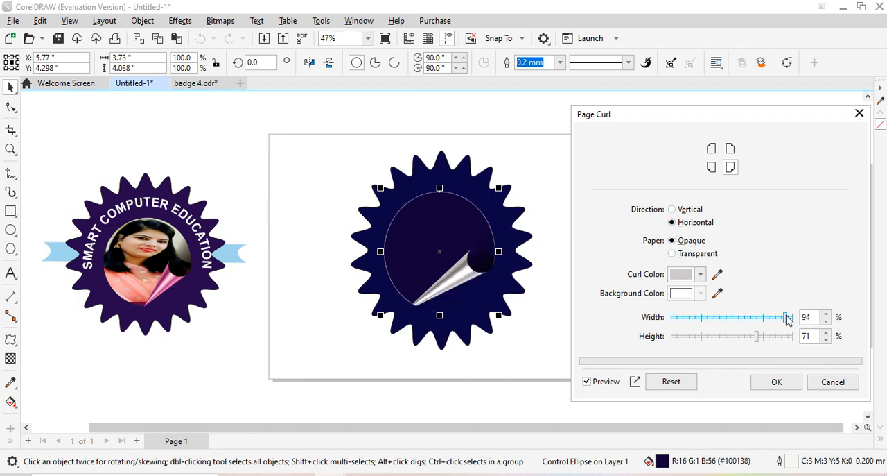
left_click(776, 337)
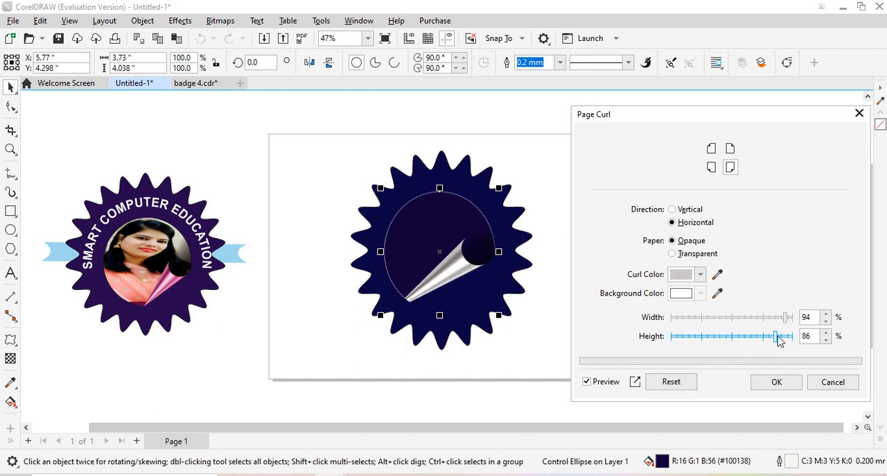
left_click_drag(776, 336, 740, 337)
left_click(738, 337)
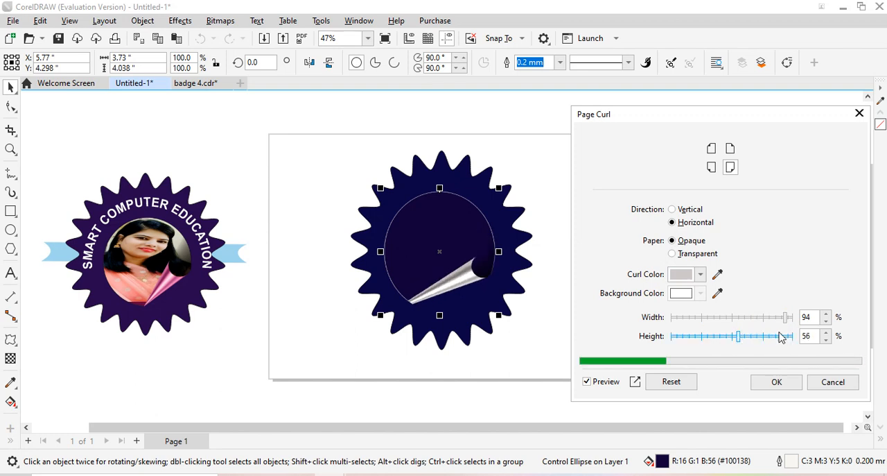
left_click(765, 318)
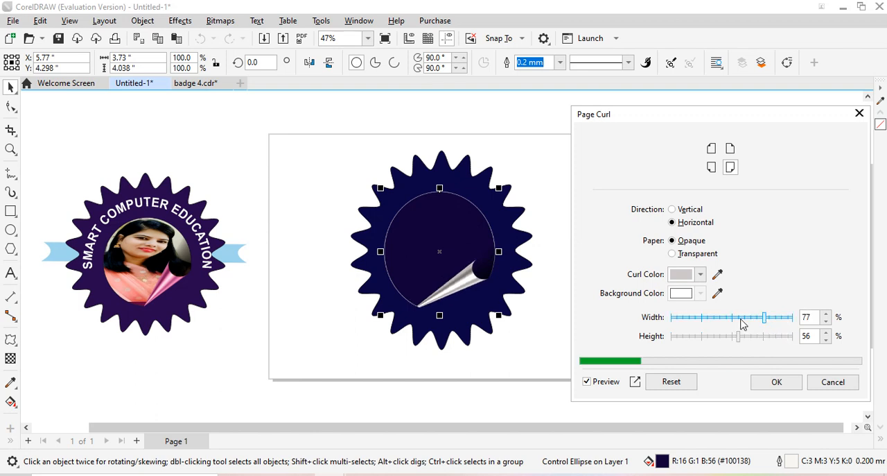
left_click(772, 337)
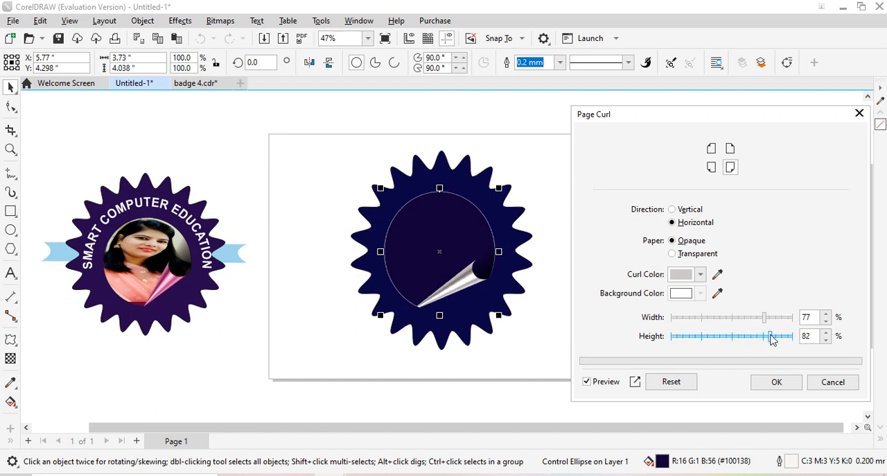
left_click(739, 319)
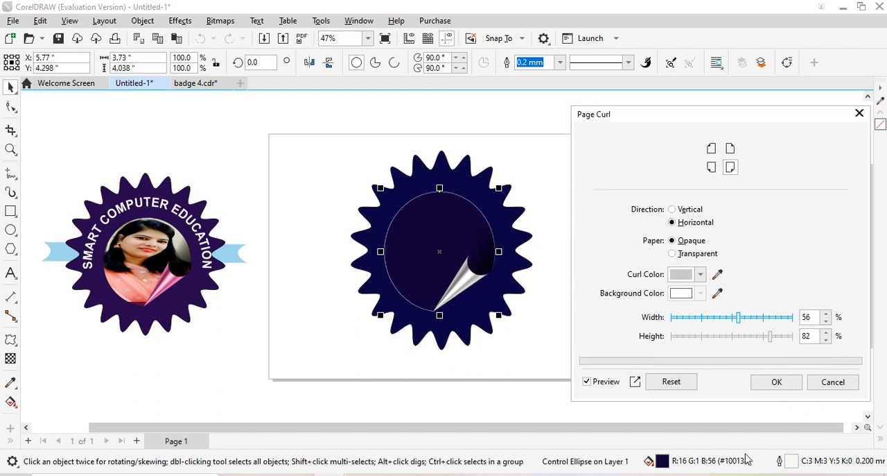
left_click(777, 383)
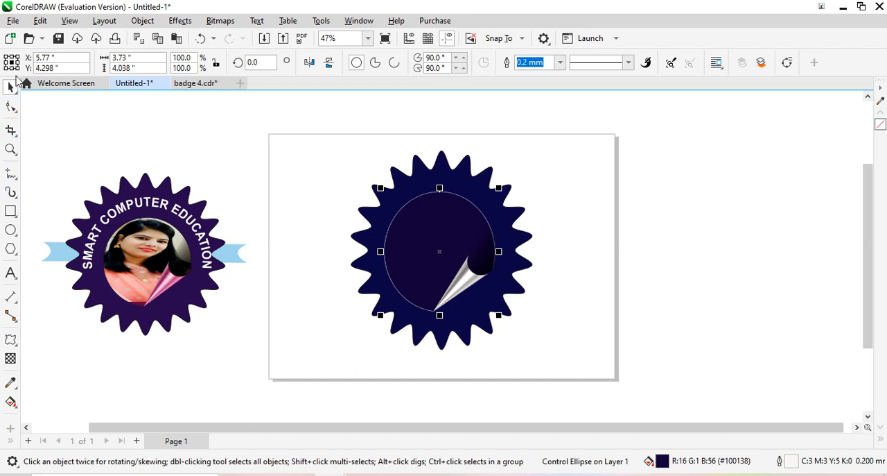
Import the photo IMG20230902110722.jpg and place it beside the page at about 1.72 by 3.82 inches
right_click(640, 294)
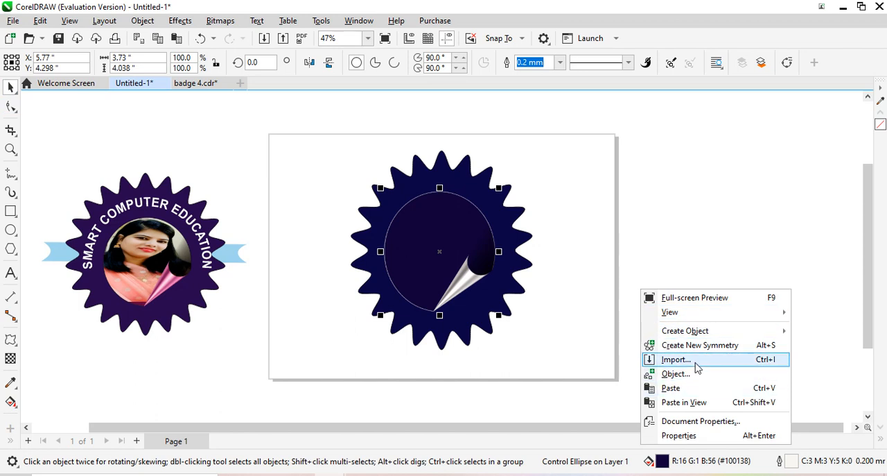
left_click(674, 359)
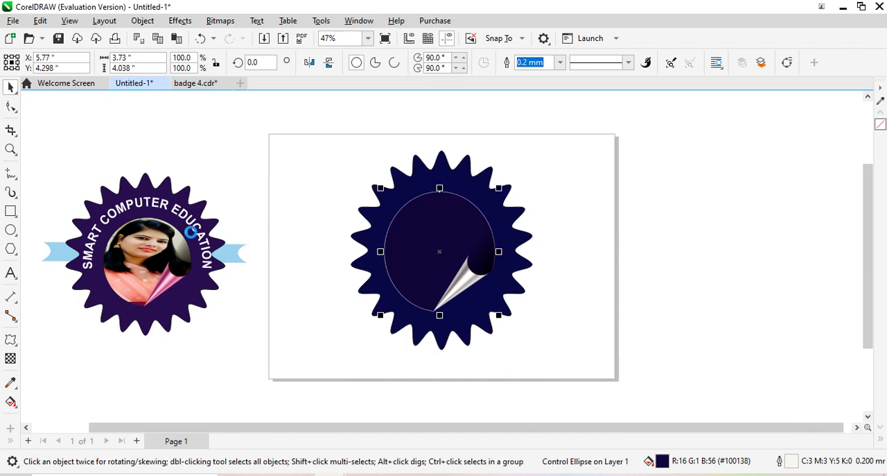
key("ctrl+i")
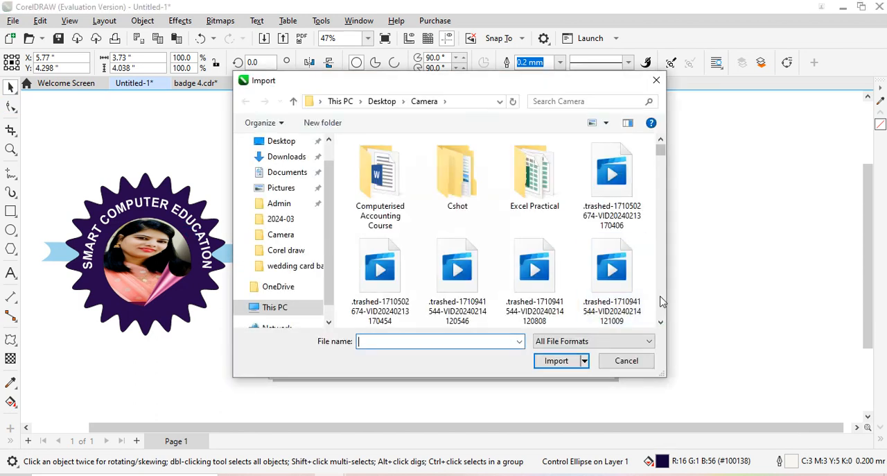
left_click(661, 322)
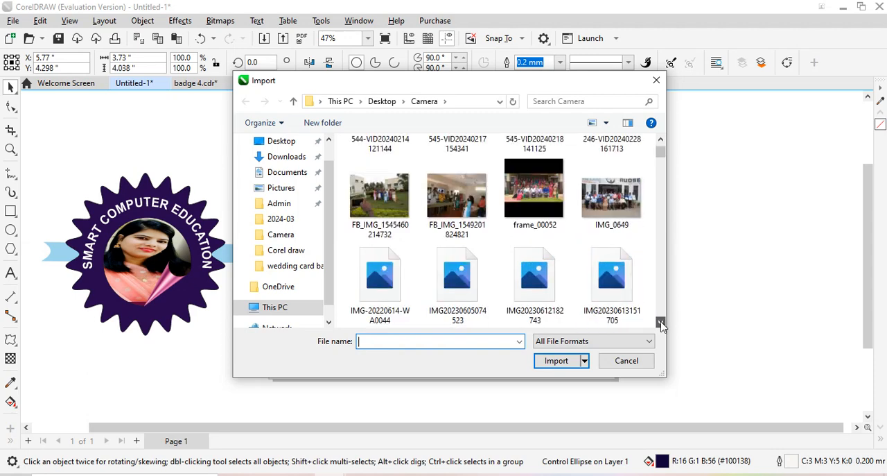
left_click_drag(661, 323, 662, 323)
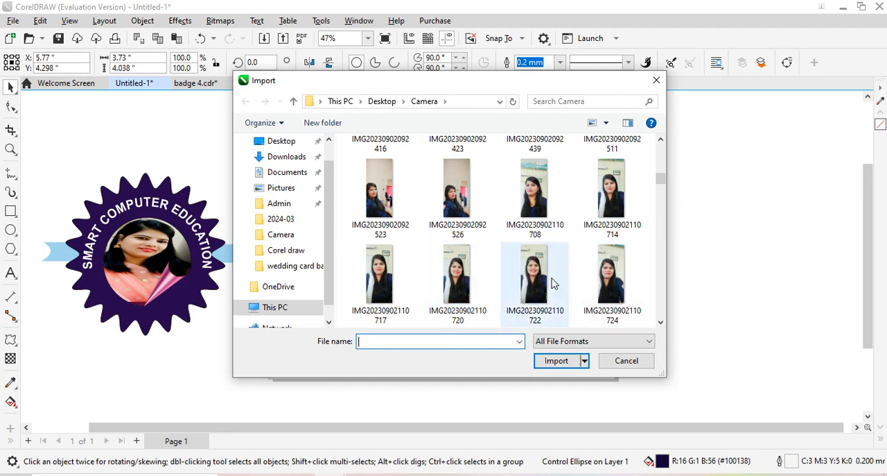
left_click(563, 298)
left_click(556, 361)
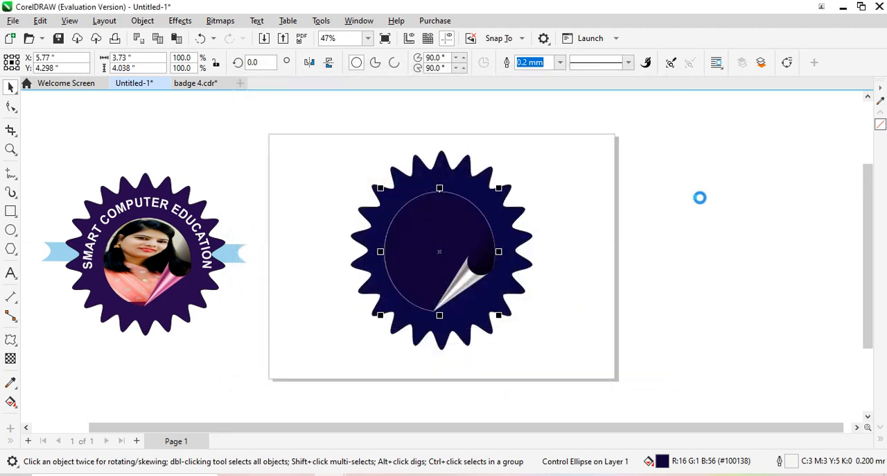
left_click_drag(702, 198, 766, 311)
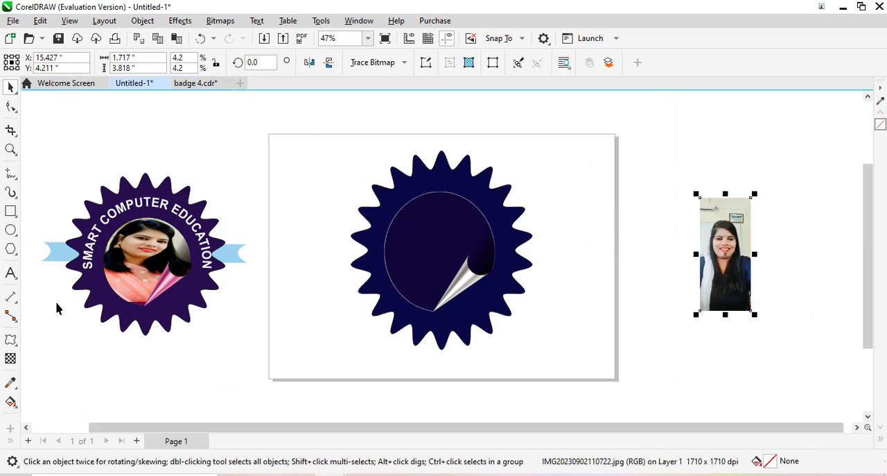
PowerClip the imported photo inside the badge's inner ellipse
left_click(137, 23)
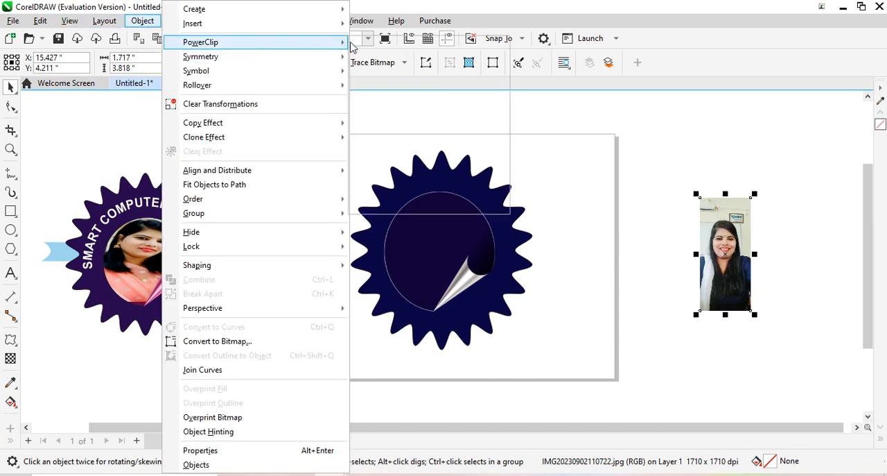
mouse_move(322, 42)
left_click(405, 46)
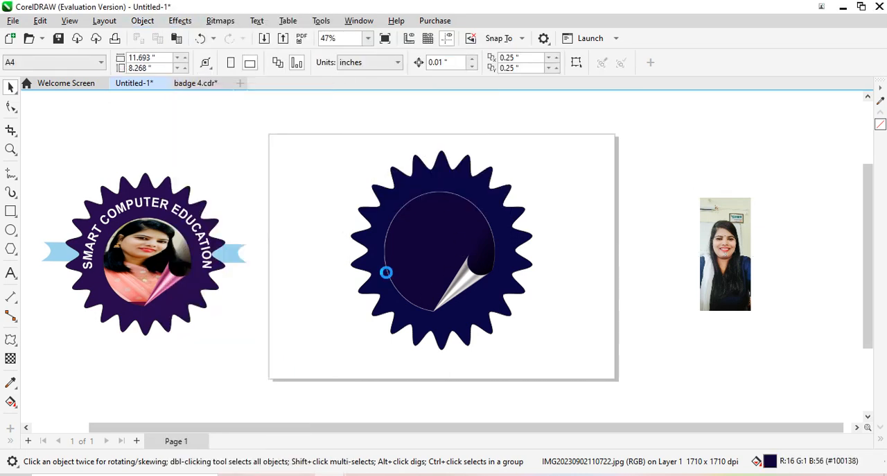
left_click(387, 271)
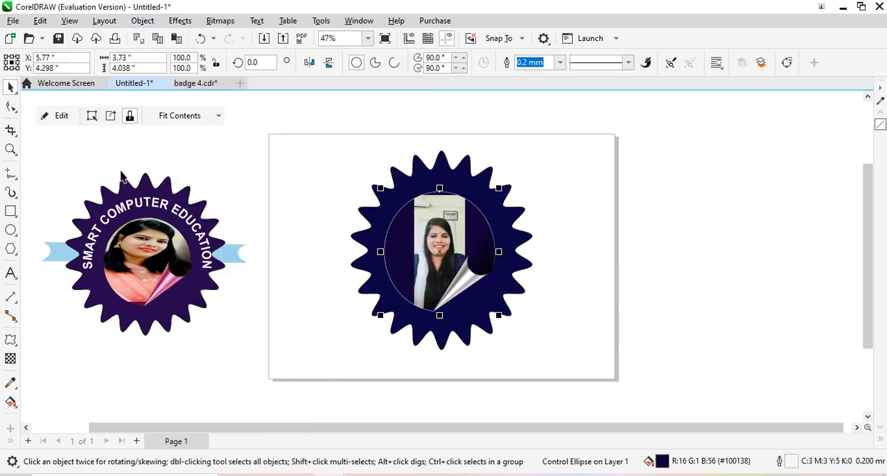
Edit the PowerClip contents, stretch the photo to about 3.72 by 5.04 inches so it covers the ellipse, and finish editing
left_click(61, 116)
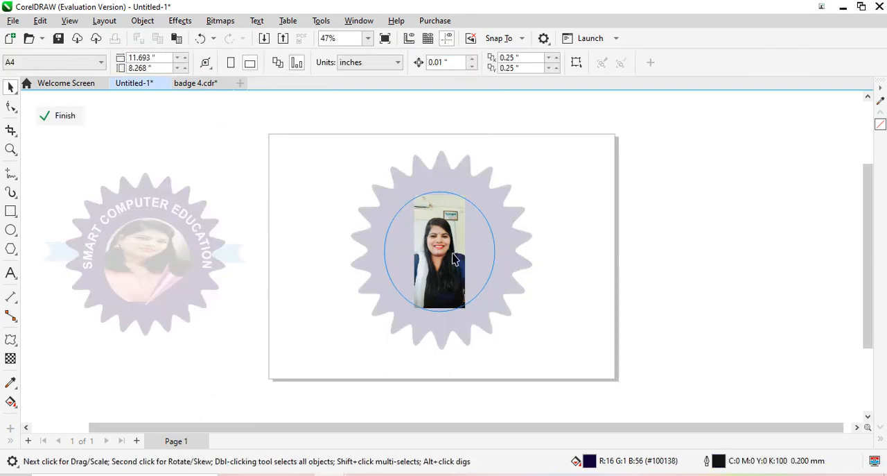
left_click_drag(468, 251, 495, 251)
left_click_drag(415, 258, 384, 253)
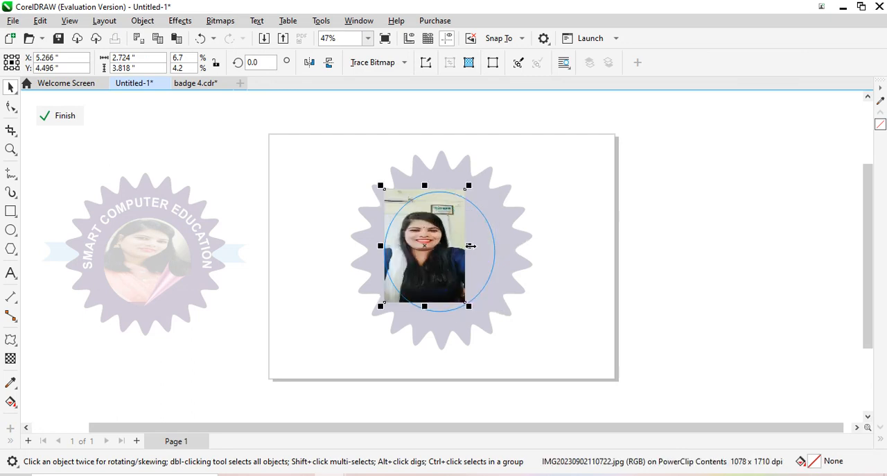
left_click_drag(470, 245, 495, 244)
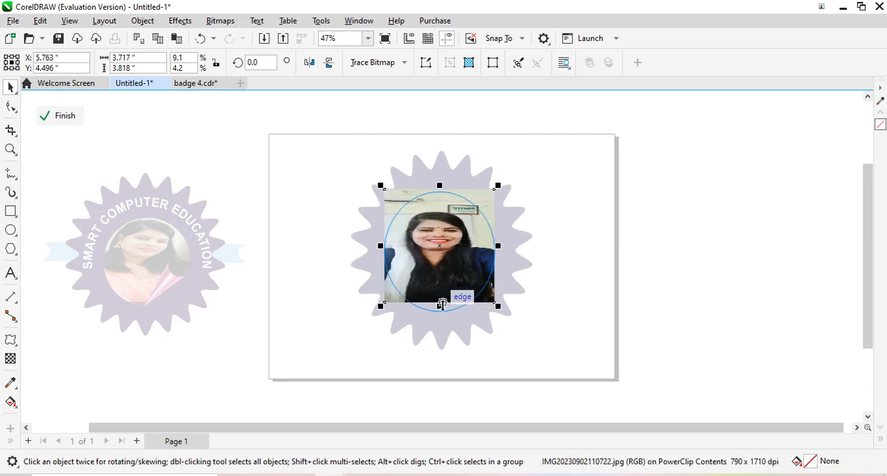
left_click_drag(443, 309, 442, 311)
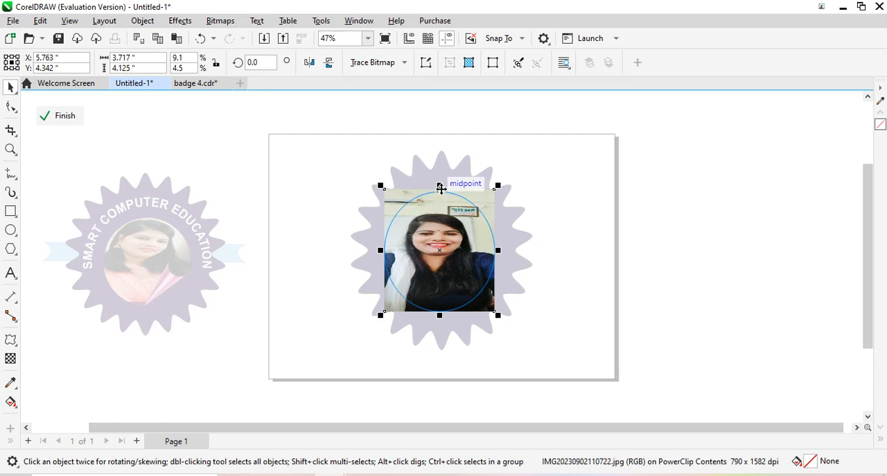
left_click_drag(439, 185, 435, 159)
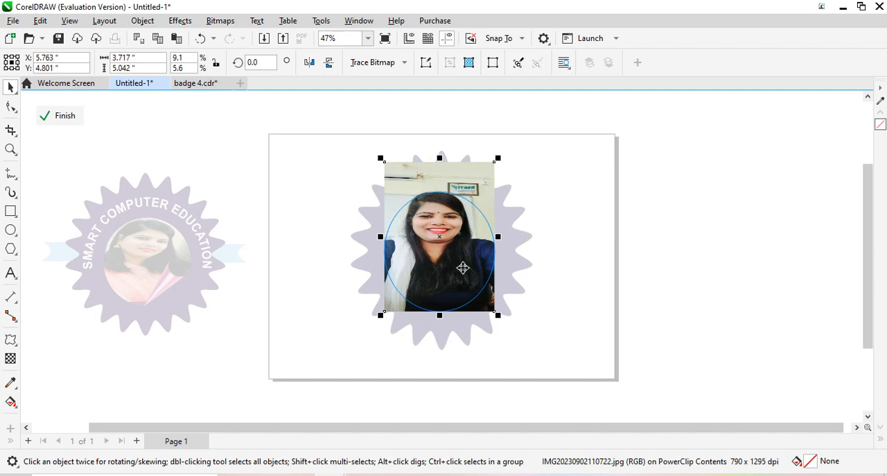
left_click(57, 116)
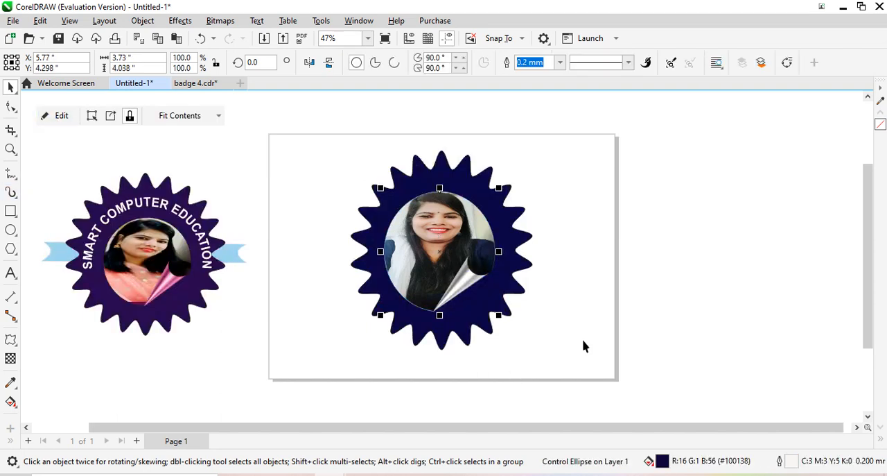
left_click(611, 258)
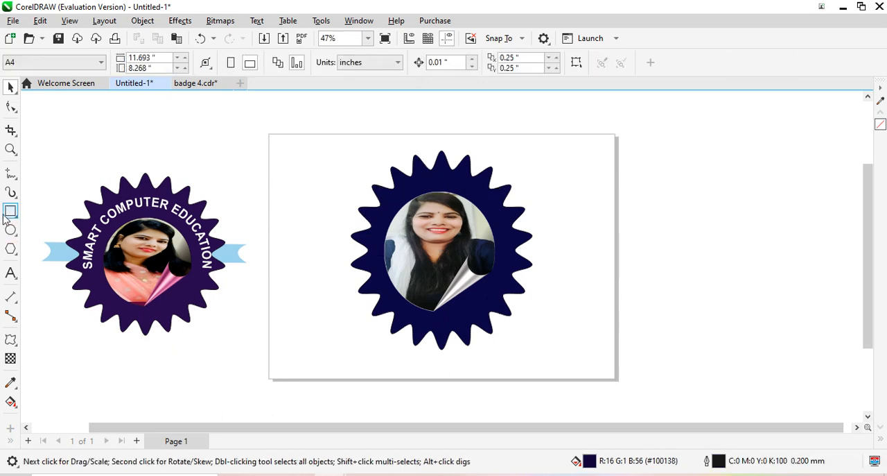
Add the artistic text SMART COMPUTER EDUCATION in 36 pt Arial above the page
left_click(11, 272)
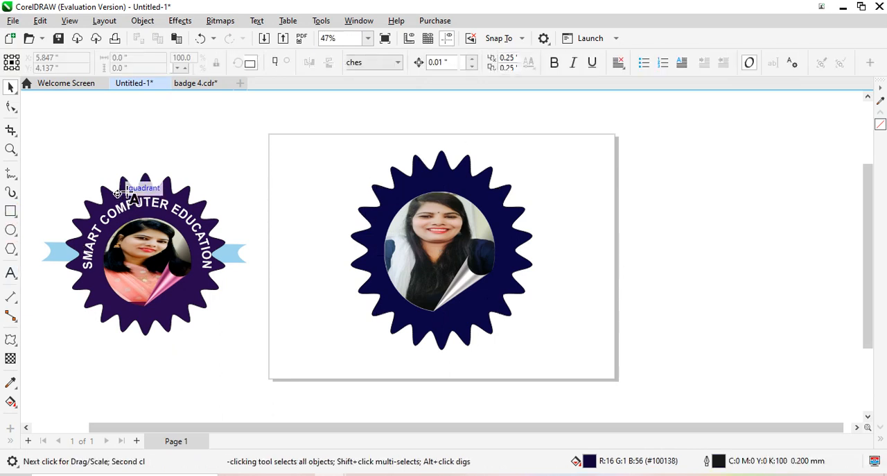
left_click(307, 123)
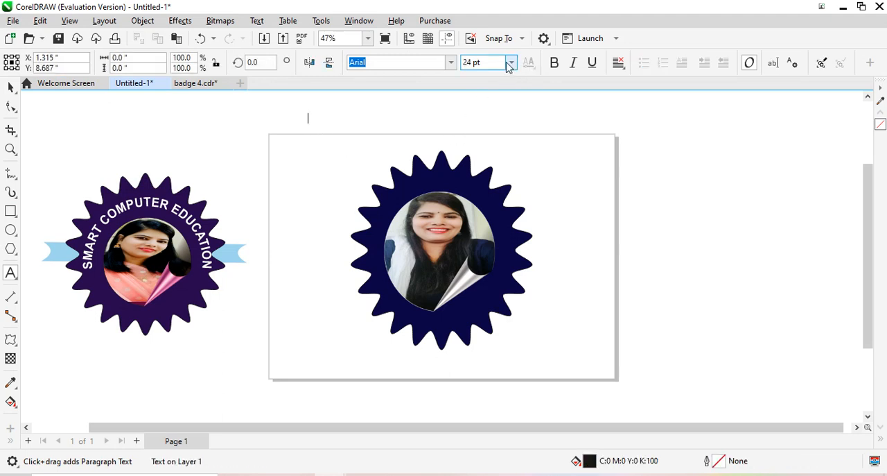
left_click(510, 63)
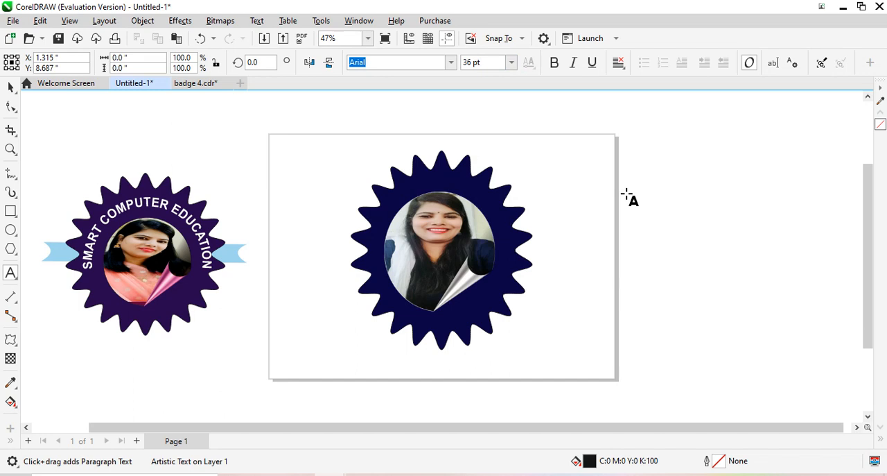
type("SMART COMPUYT")
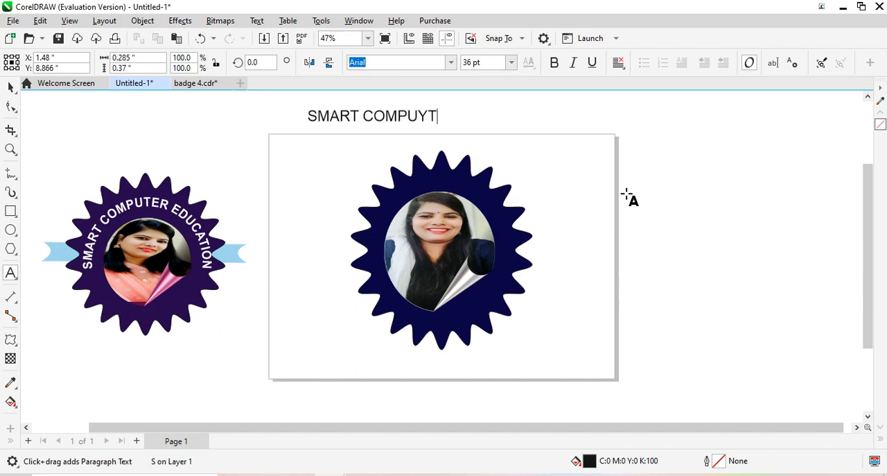
key("BackSpace")
key("BackSpace")
key("BackSpace")
key("BackSpace")
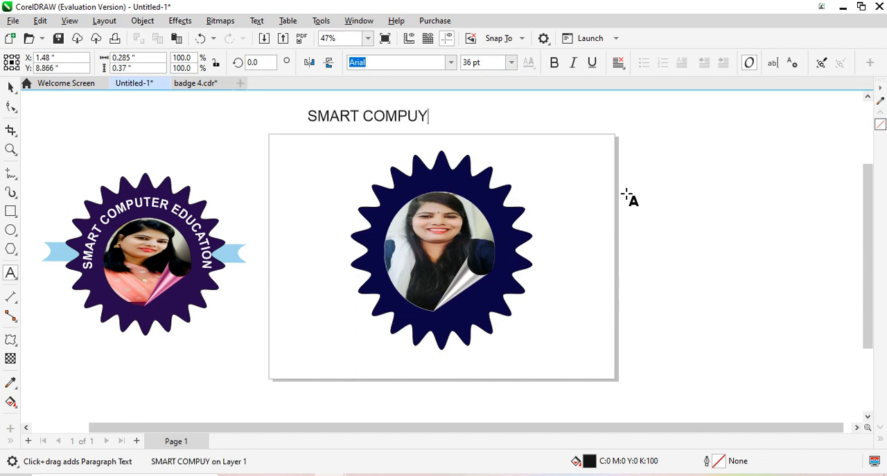
type("TER")
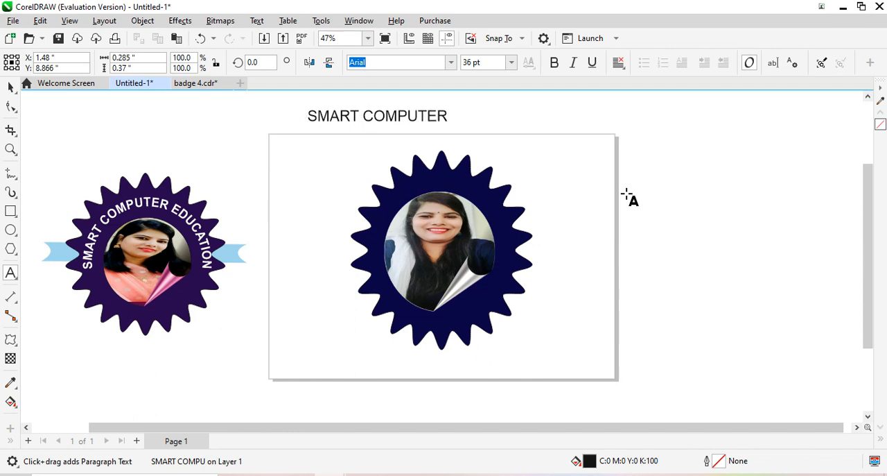
type(" EDUCATION")
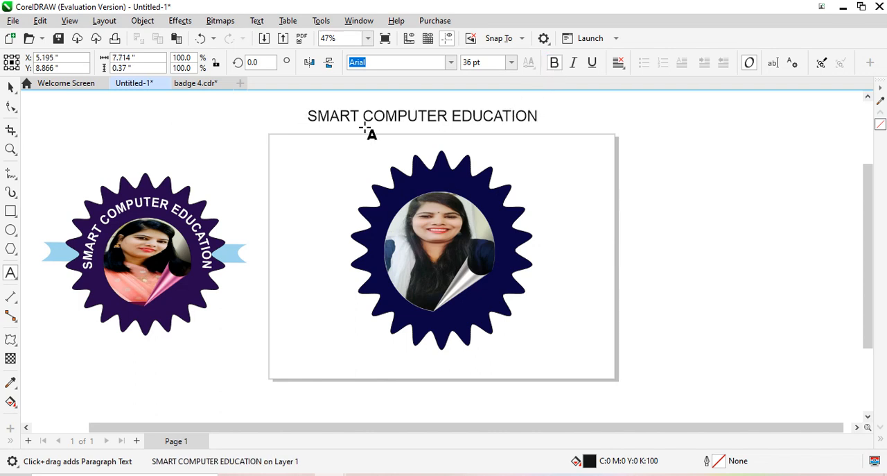
Make the whole SMART COMPUTER EDUCATION text bold and select it as an object
left_click_drag(310, 116, 538, 118)
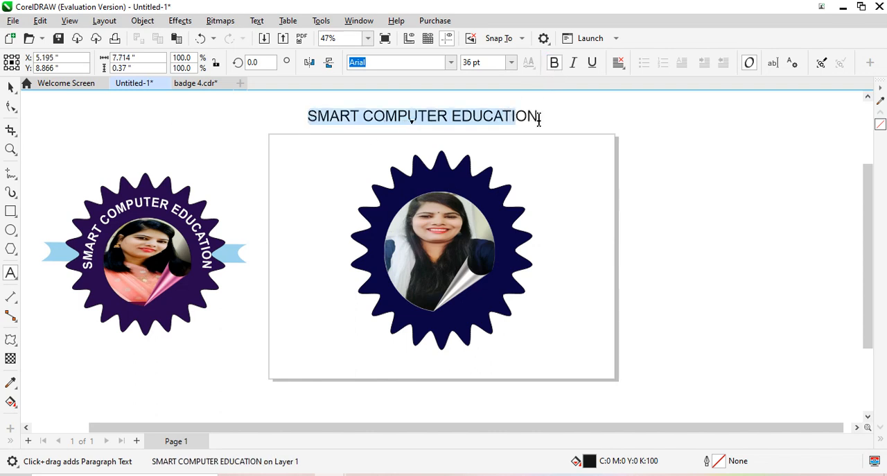
left_click(554, 62)
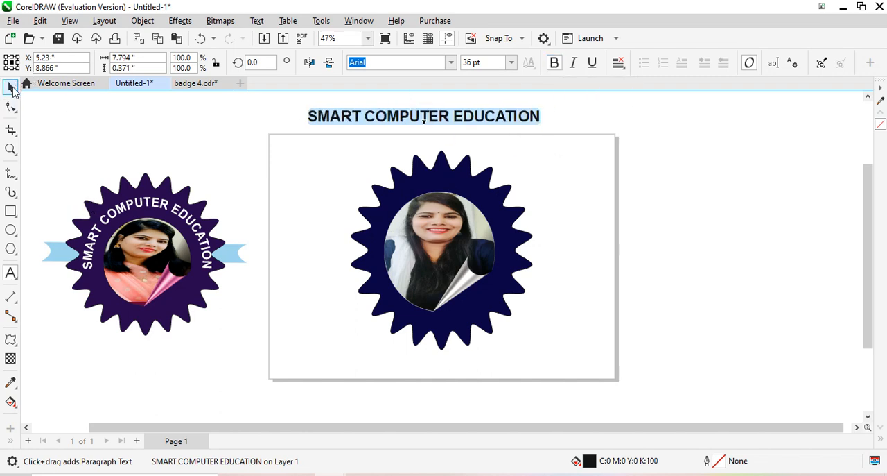
left_click(12, 88)
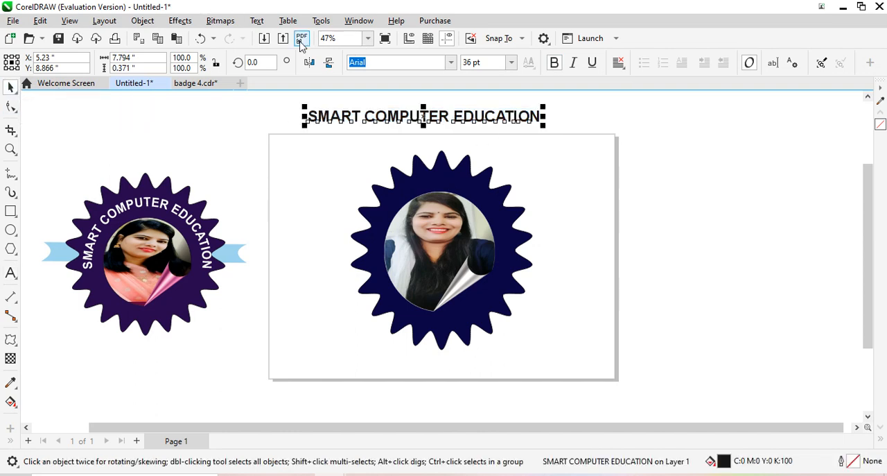
Try to fit the SMART COMPUTER EDUCATION text to a path on the badge, then undo the fit and the accidental badge move
left_click(257, 21)
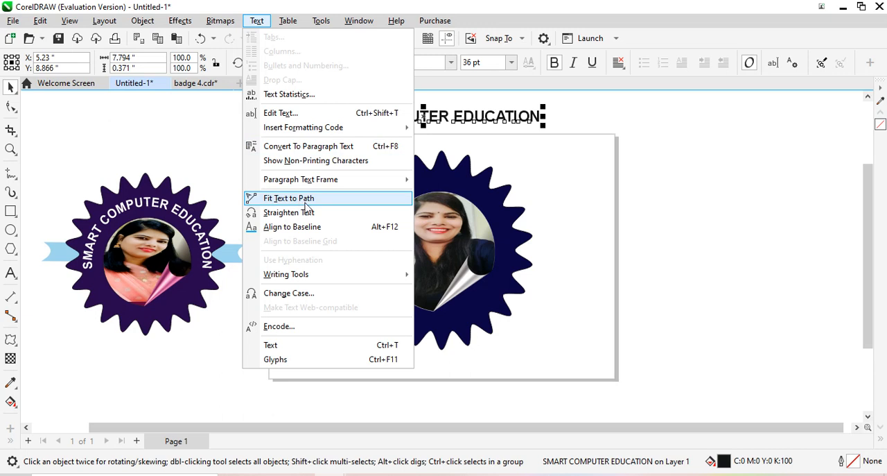
left_click(305, 201)
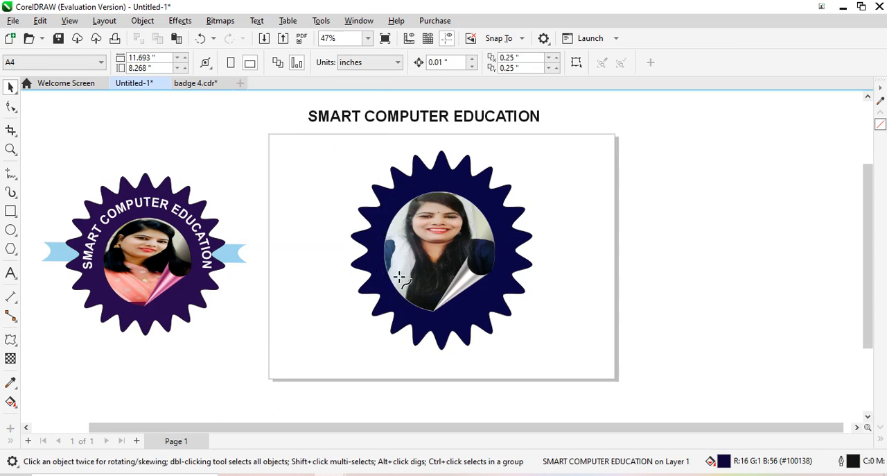
left_click(433, 171)
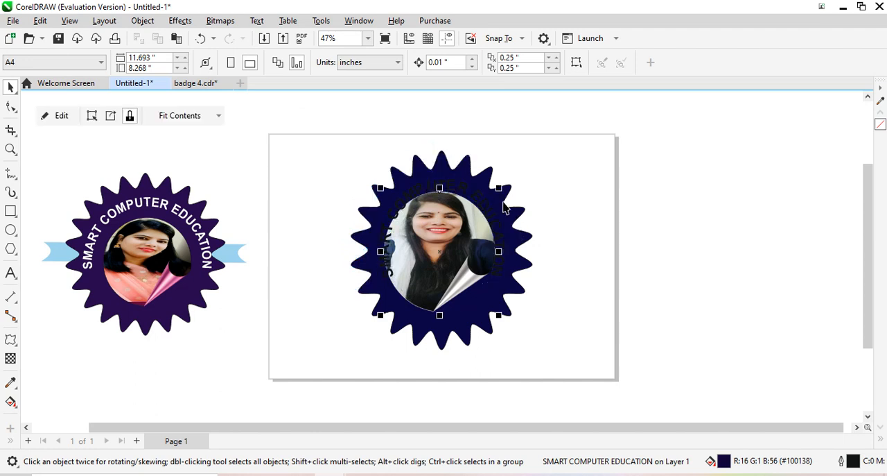
left_click_drag(433, 173, 479, 196)
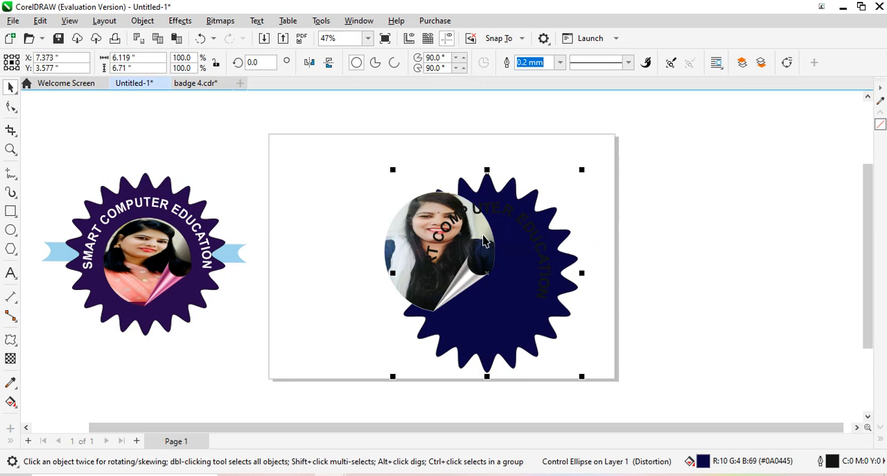
key("ctrl+z")
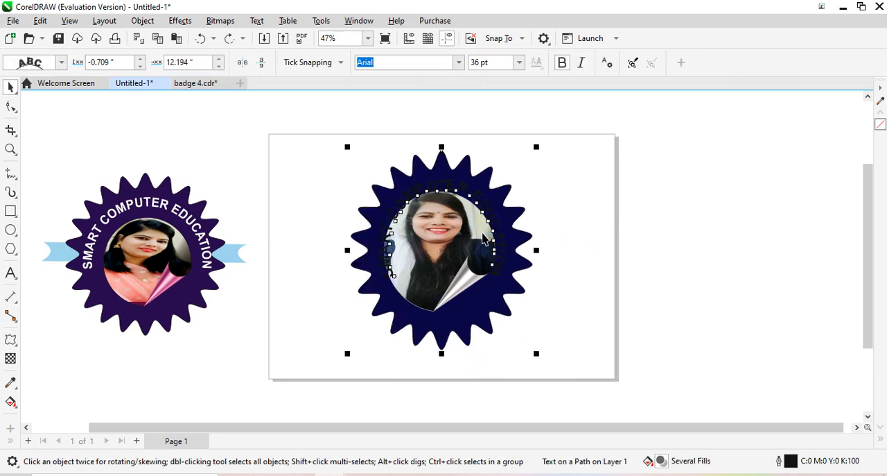
key("ctrl+z")
Fit the SMART COMPUTER EDUCATION text to a path so it arcs above the photo's ellipse inside the navy badge
left_click(428, 114)
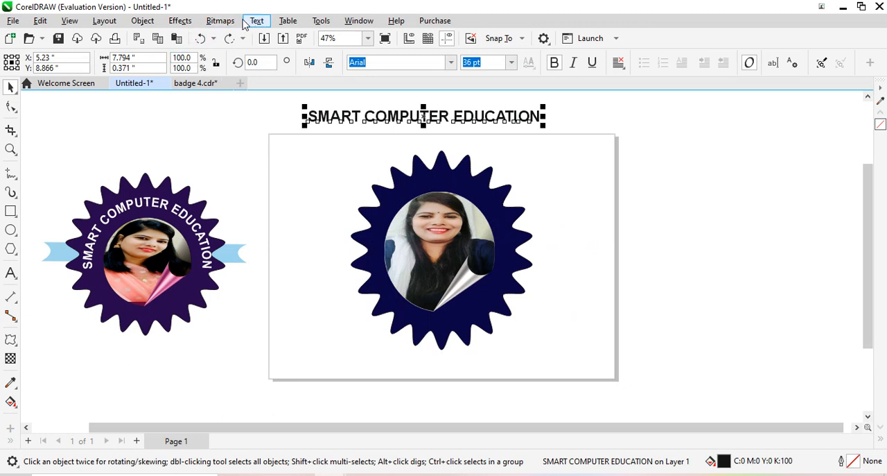
left_click(245, 23)
left_click(323, 203)
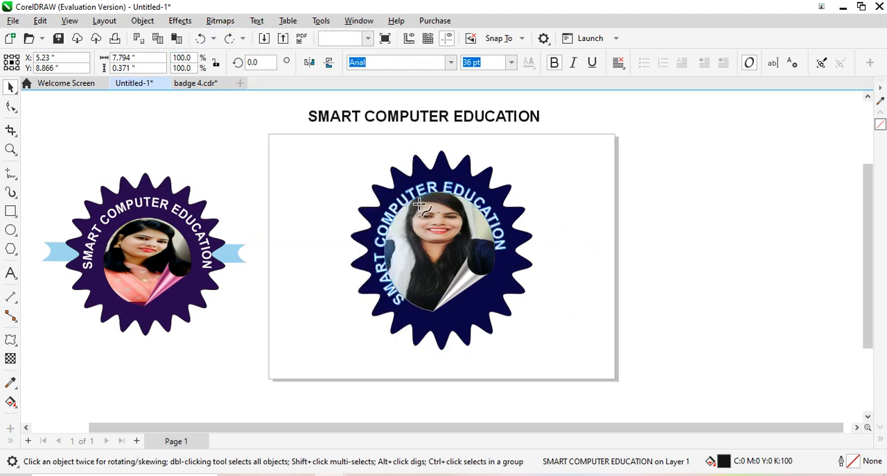
left_click(448, 182)
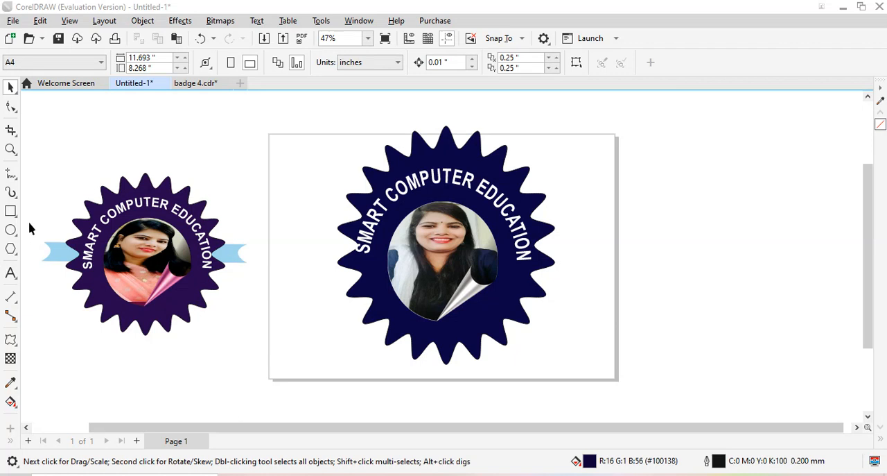
Draw a closed four-sided banner about 5.75 by 1.5 inches beside the page with the 2-Point Line tool, joining its end nodes
left_click(12, 174)
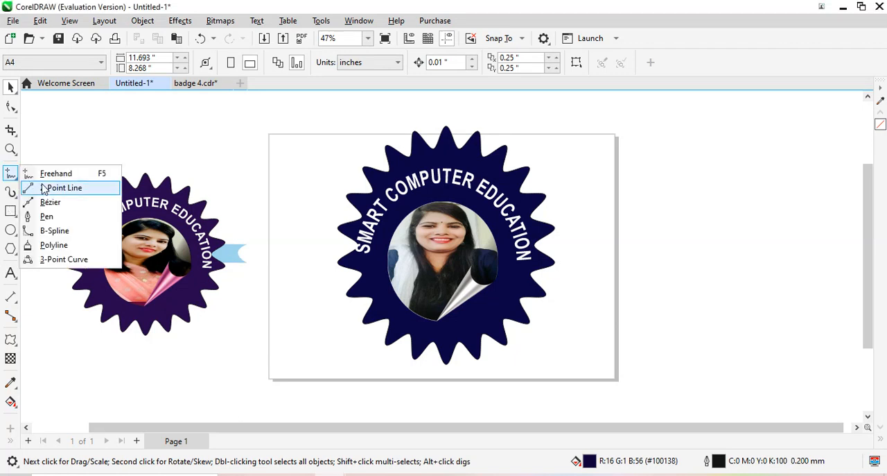
left_click(52, 186)
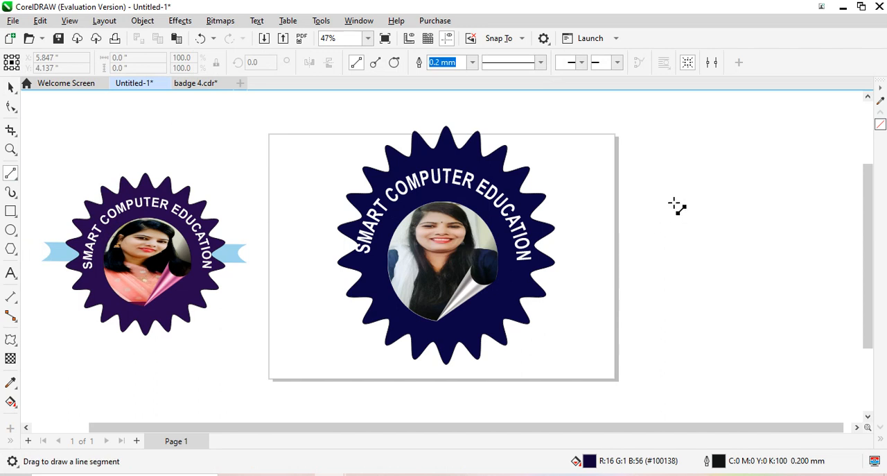
mouse_move(661, 207)
left_mouse_down()
mouse_move(661, 274)
mouse_move(663, 252)
mouse_move(834, 253)
mouse_move(834, 207)
mouse_move(662, 208)
left_mouse_up()
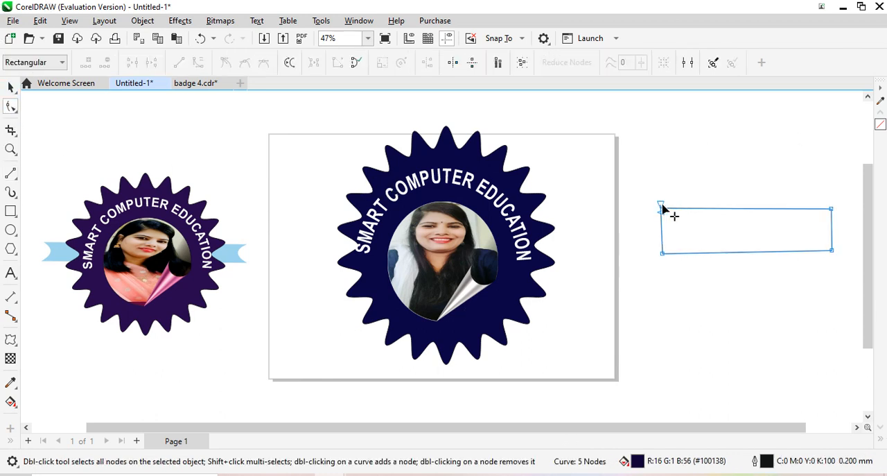
left_click_drag(662, 208, 665, 218)
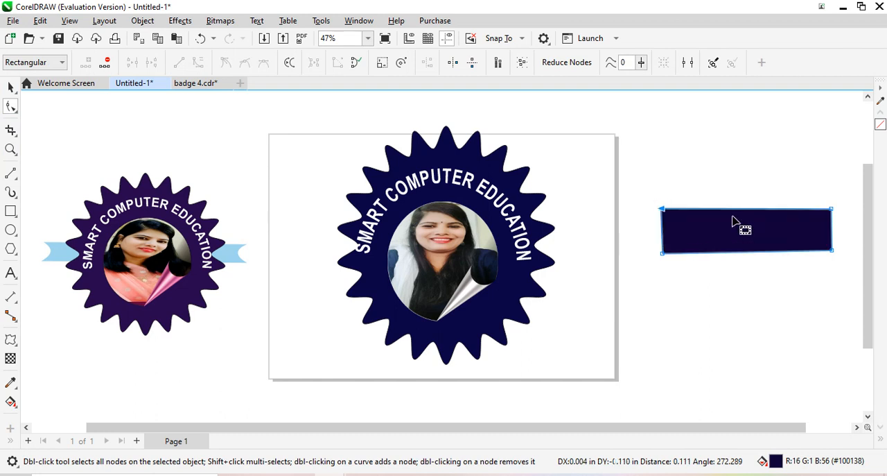
Convert the banner's left edge to a curve and bend it inward into a concave ribbon end
left_click(664, 236)
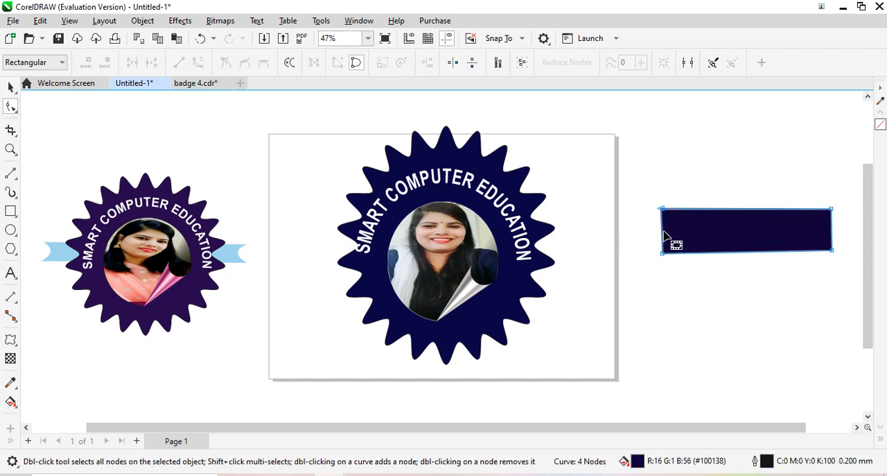
left_click(662, 231)
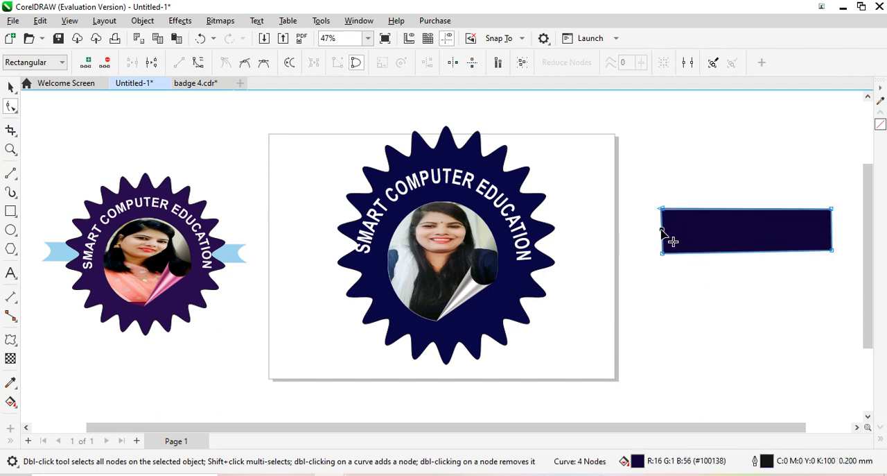
left_click(199, 64)
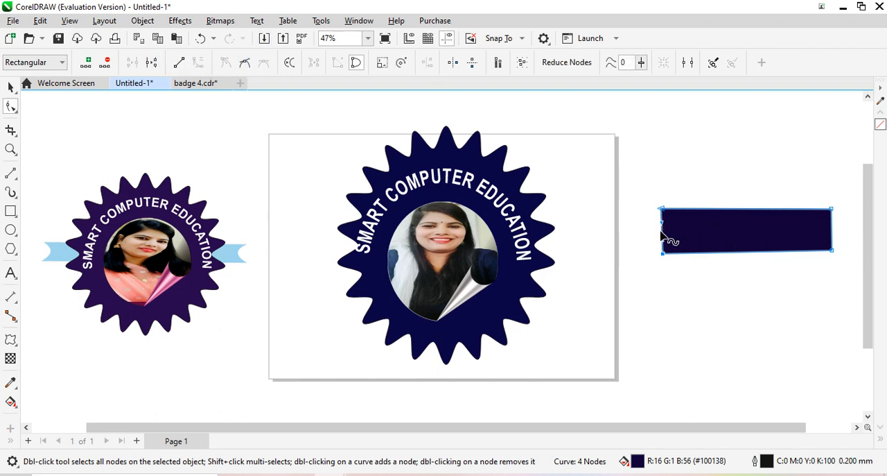
left_click_drag(662, 235, 683, 236)
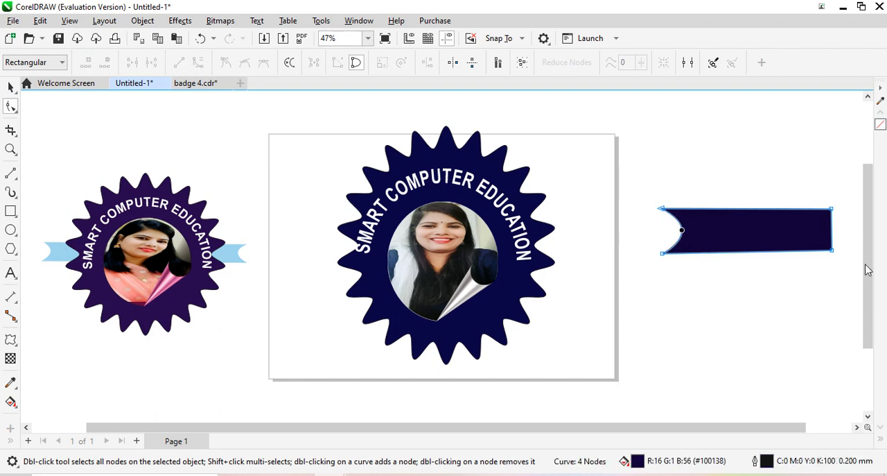
Convert the banner's right edge to a curve and bend it inward to mirror the left end
left_click_drag(832, 228, 832, 230)
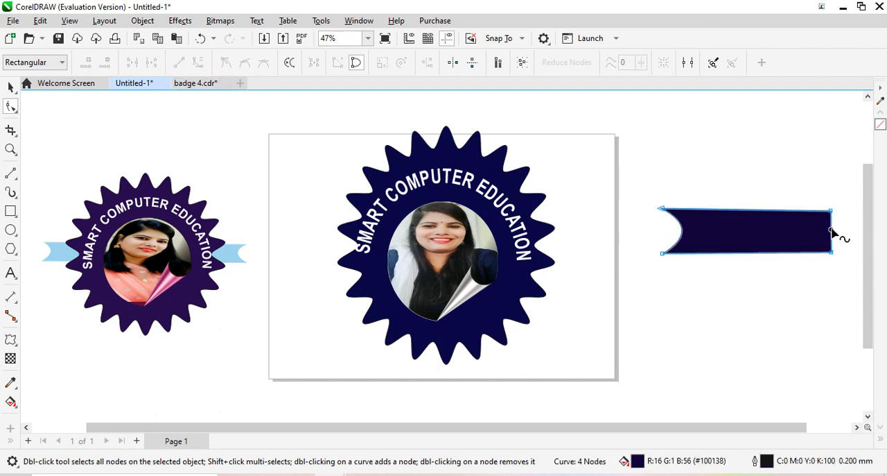
mouse_move(834, 234)
left_mouse_down()
mouse_move(818, 239)
mouse_move(837, 234)
mouse_move(831, 227)
left_mouse_up()
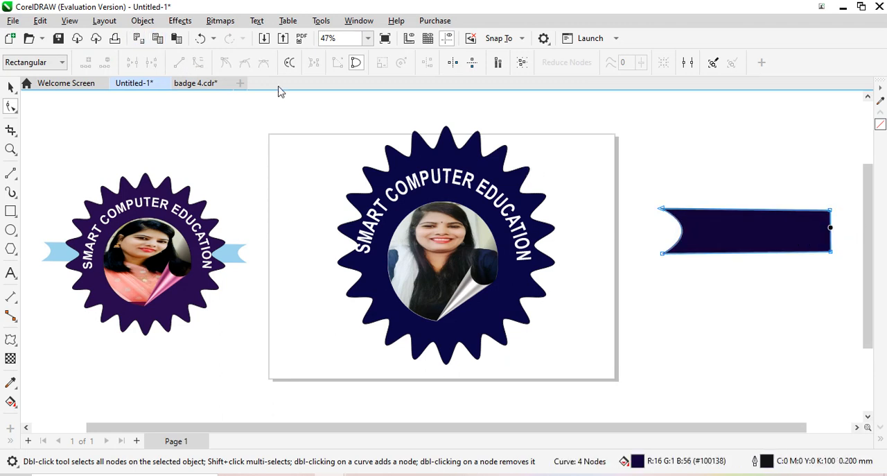
left_click(831, 228)
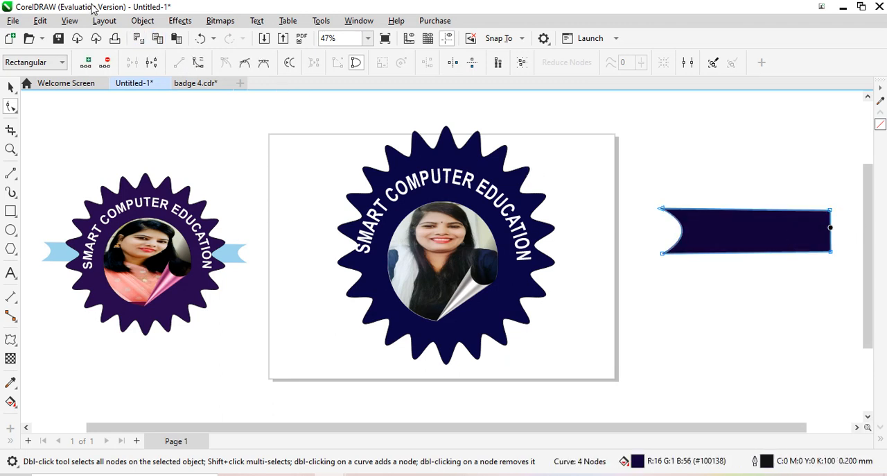
left_click(198, 62)
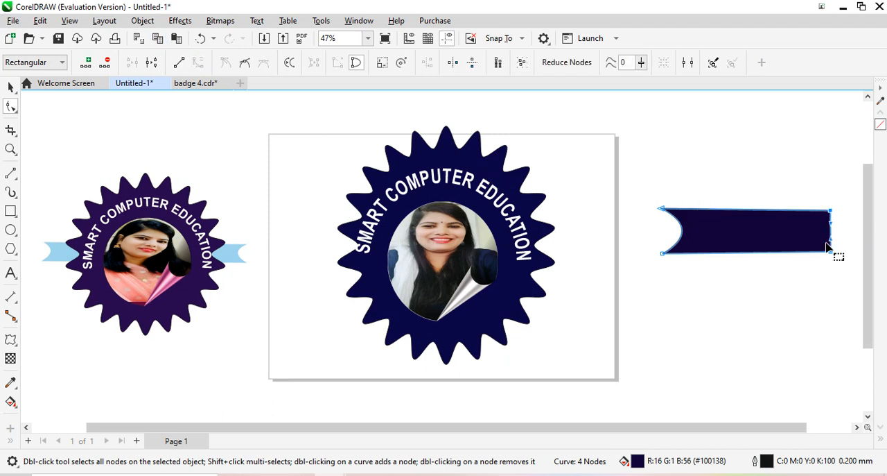
left_click_drag(831, 236, 812, 233)
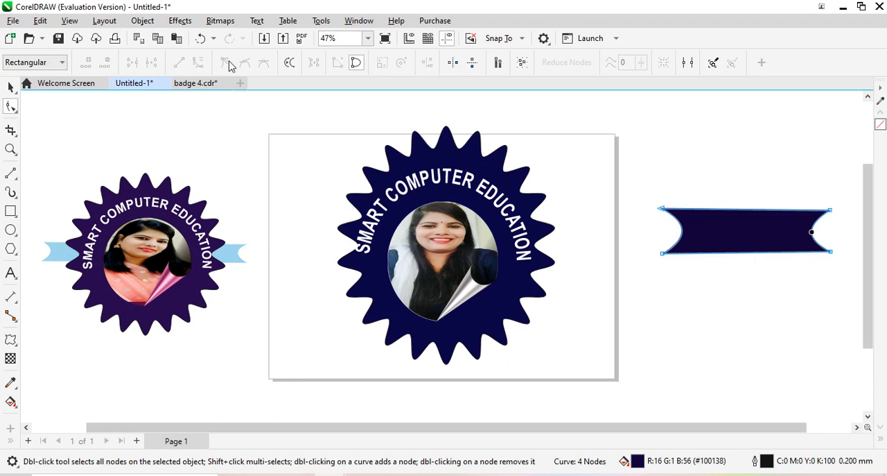
Recolour the ribbon banner with a uniform violet fill, #7445F7
left_click(10, 92)
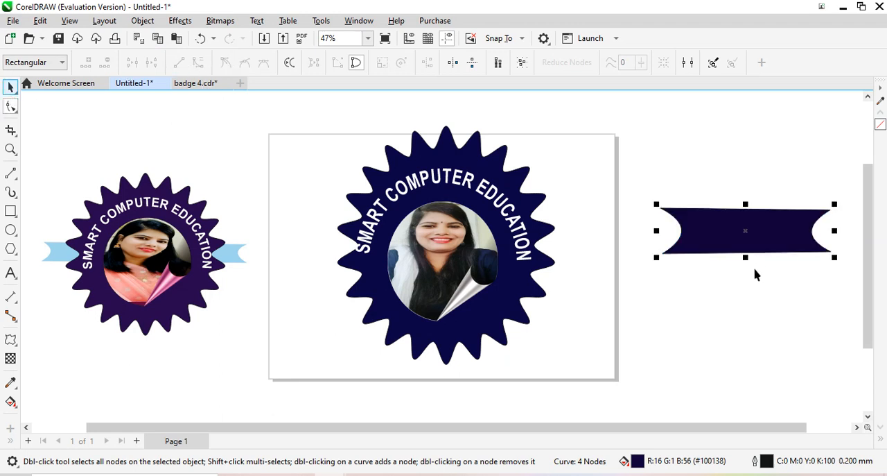
left_click_drag(745, 256, 746, 252)
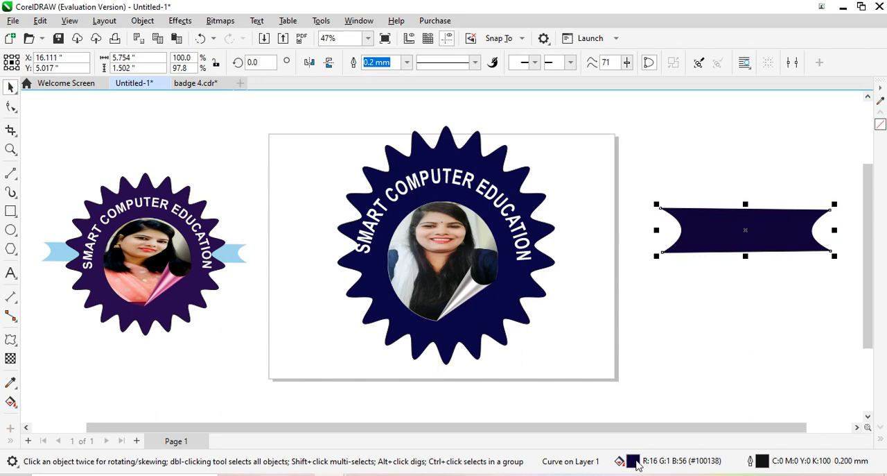
double_click(635, 461)
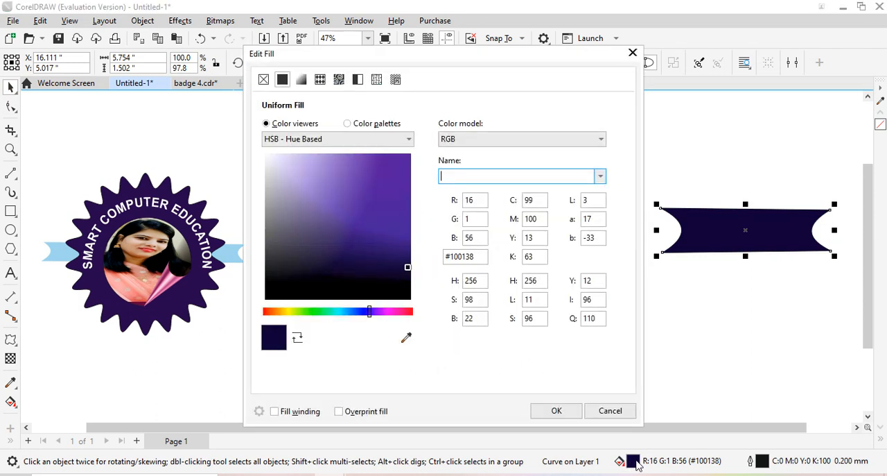
left_click(370, 158)
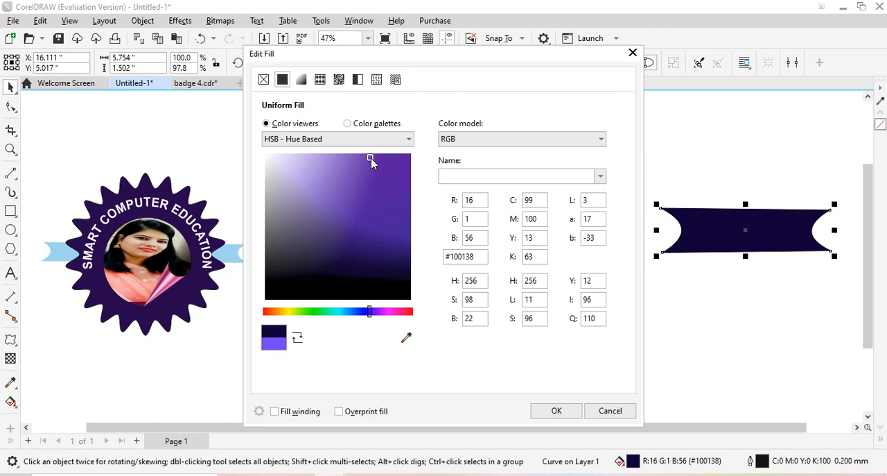
left_click(558, 411)
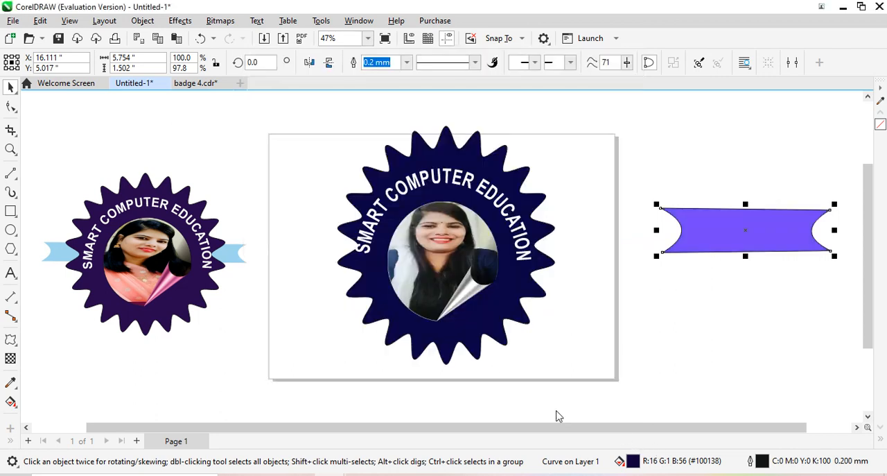
Resize the violet banner to about 7.3 by 1.26 inches so it becomes longer and slimmer
left_click(727, 242)
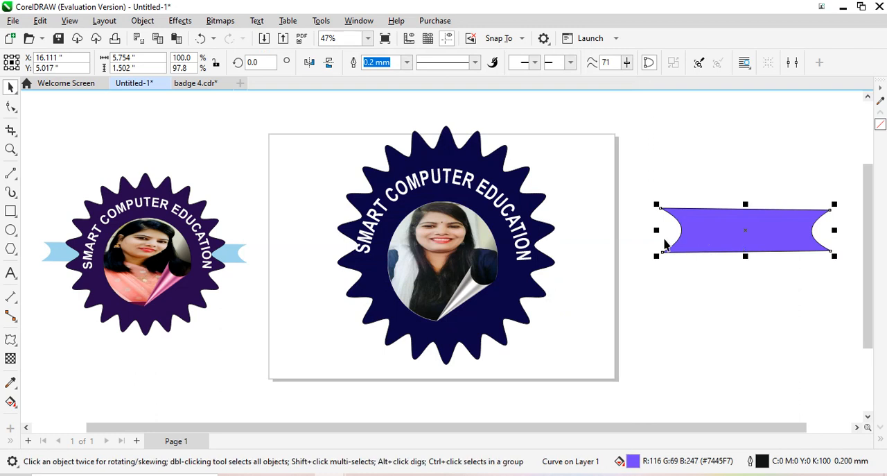
left_click_drag(655, 202, 612, 234)
left_click_drag(757, 239, 745, 195)
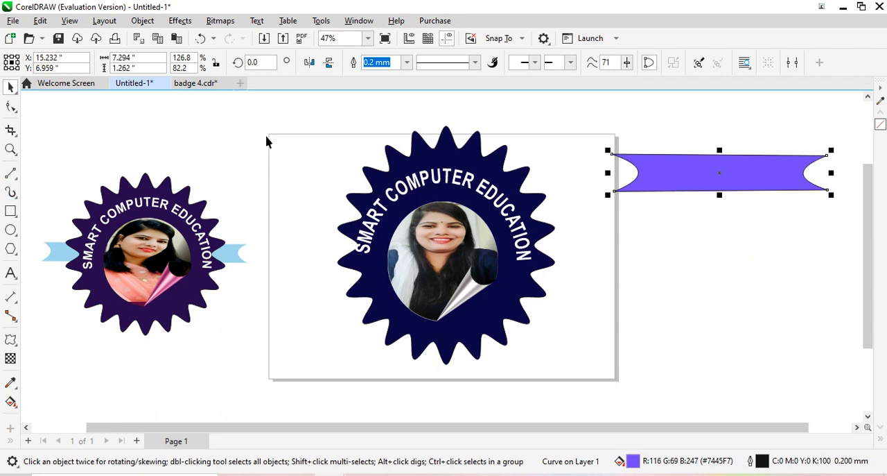
Group the navy badge, its photo and the arched text, and shift the group slightly down on the page
left_click_drag(305, 109, 567, 383)
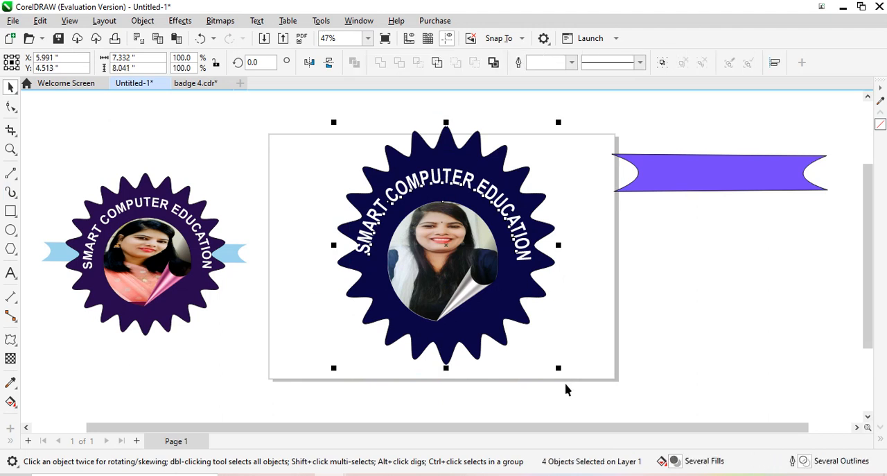
key("ctrl+g")
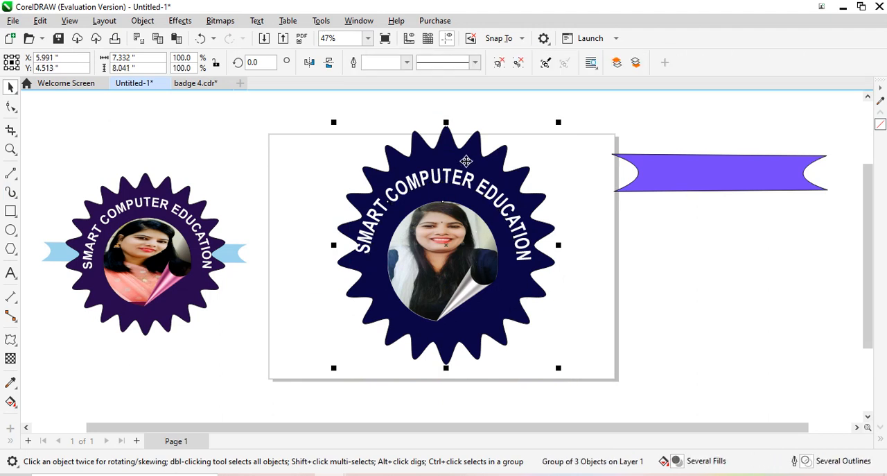
left_click_drag(449, 167, 468, 172)
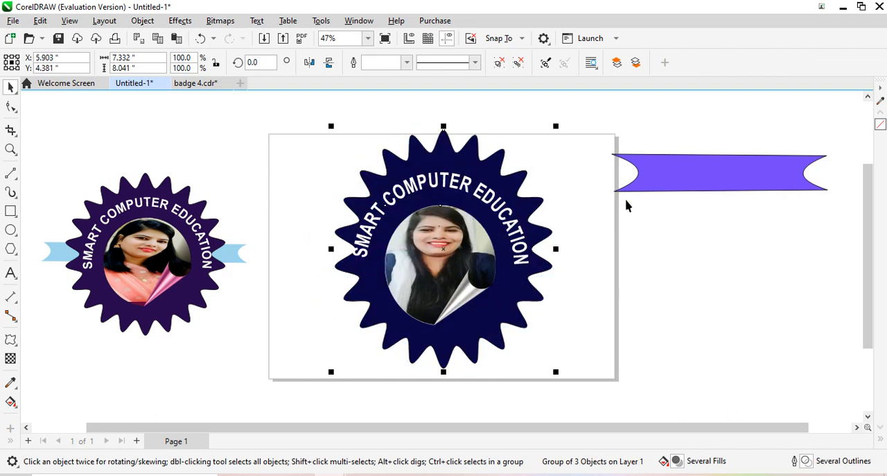
Move the violet banner across the middle of the badge and stretch both ends outward to about 10.07 inches wide
left_click(664, 186)
left_click_drag(686, 180, 408, 254)
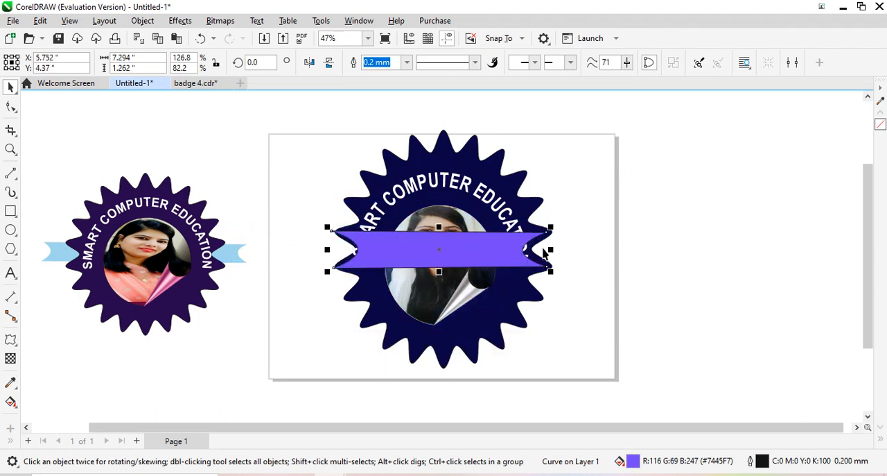
left_click_drag(549, 249, 596, 249)
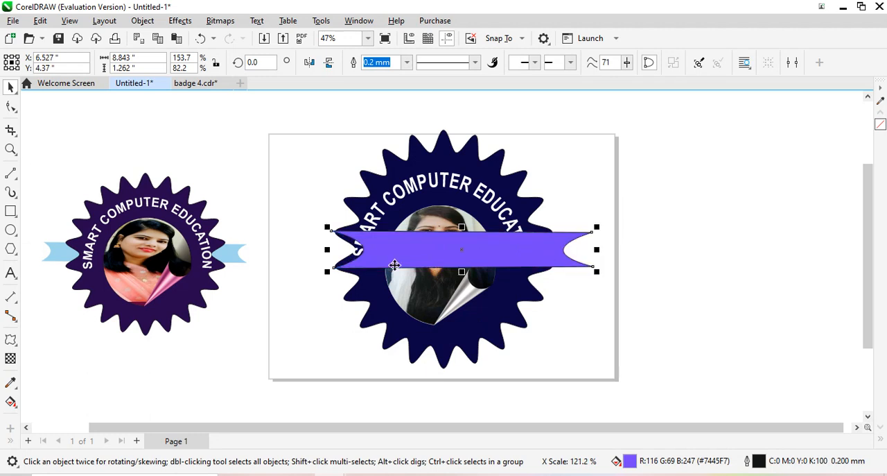
left_click_drag(327, 249, 290, 249)
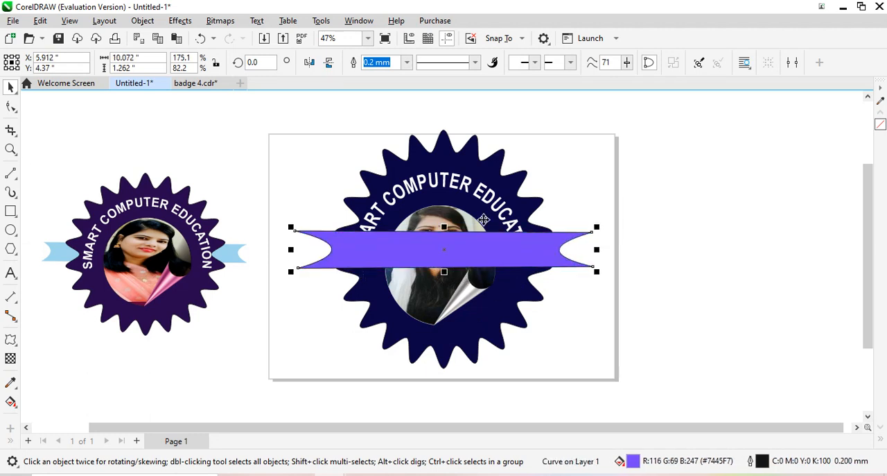
Send the violet banner to the back of the page so it sits behind the badge
left_click(147, 23)
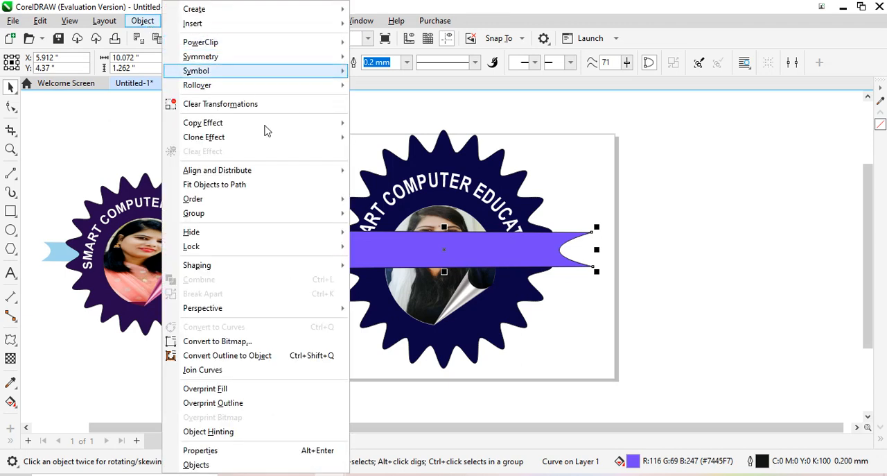
mouse_move(288, 199)
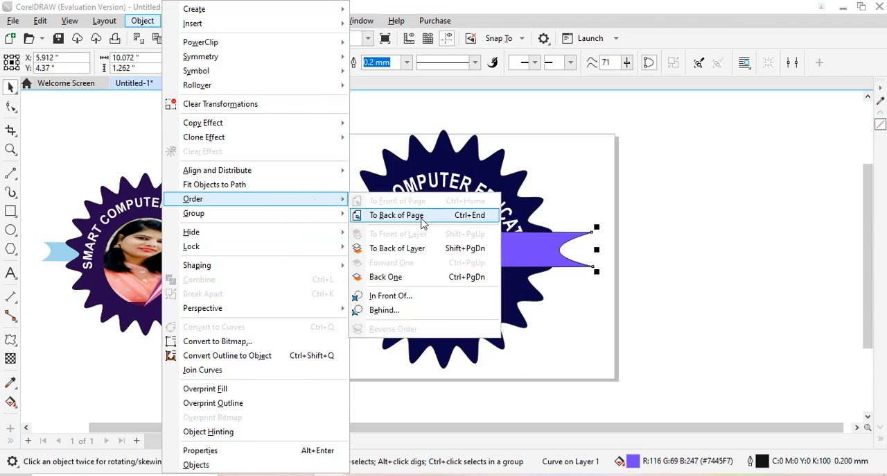
left_click(423, 219)
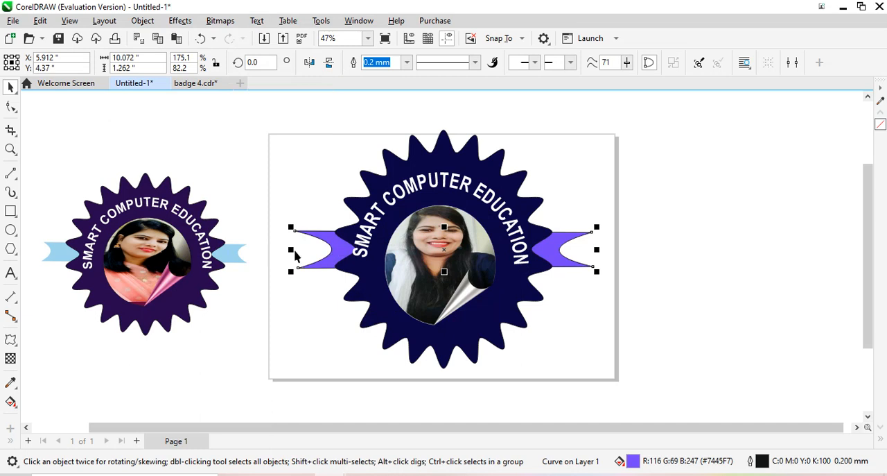
Extend the banner's two ends further out from the badge to a total width of about 11.59 inches, then deselect it
left_click_drag(292, 248, 272, 249)
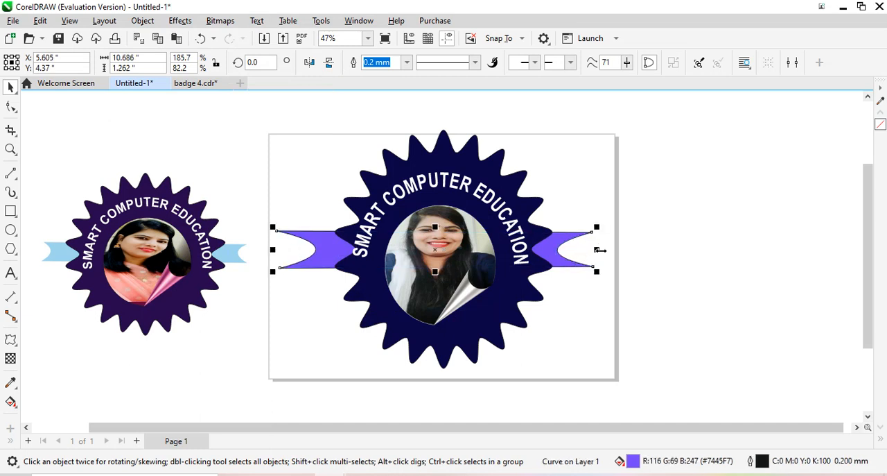
left_click_drag(600, 250, 626, 250)
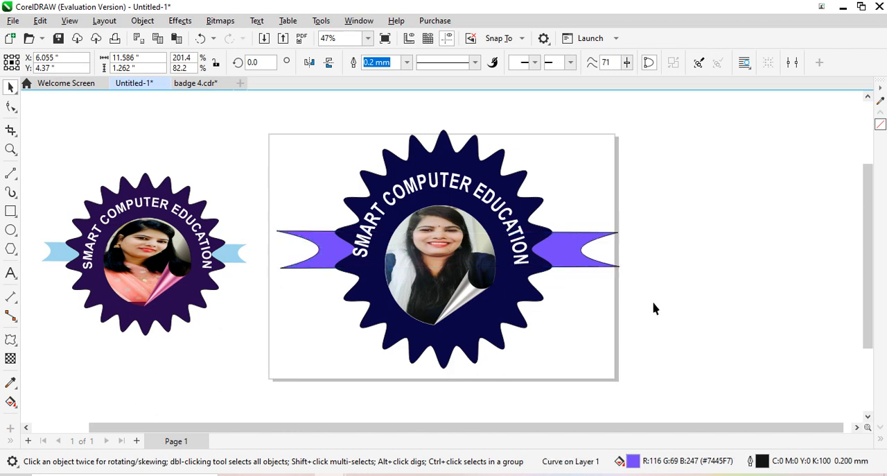
left_click(603, 347)
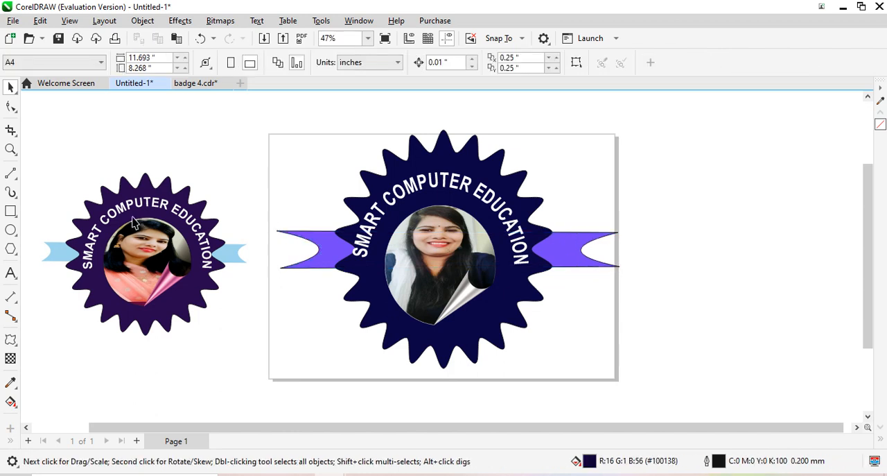